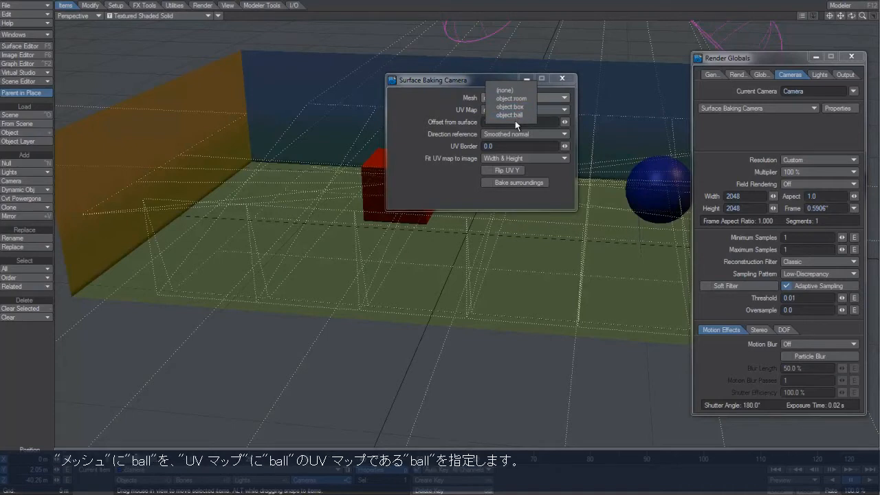
- Set the Surface Baking Camera's mesh to object:ball and its UV map to ball
left_click(515, 116)
left_click(523, 110)
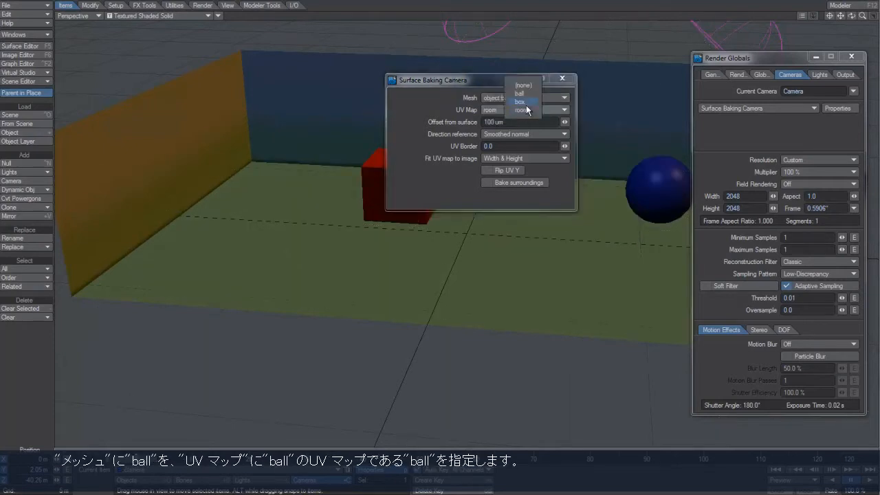
left_click(520, 93)
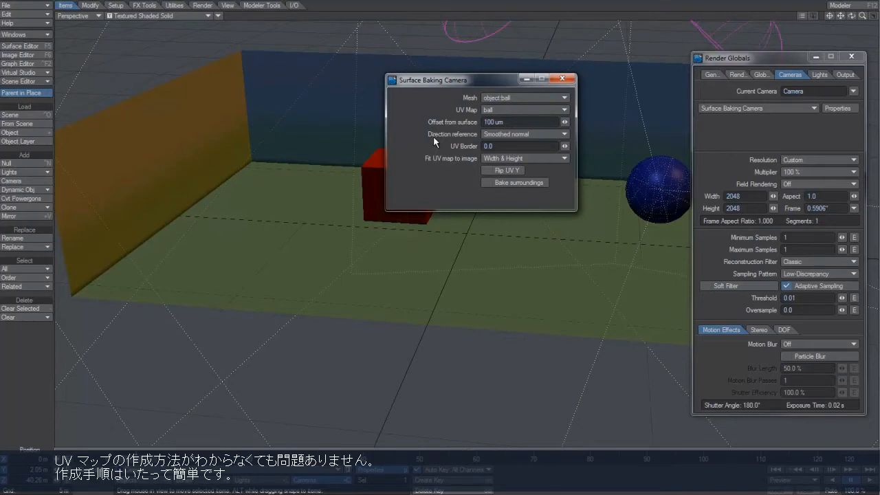
- Switch to Modeler and create an Atlas UV texture map named Texture for the ball
key("F12")
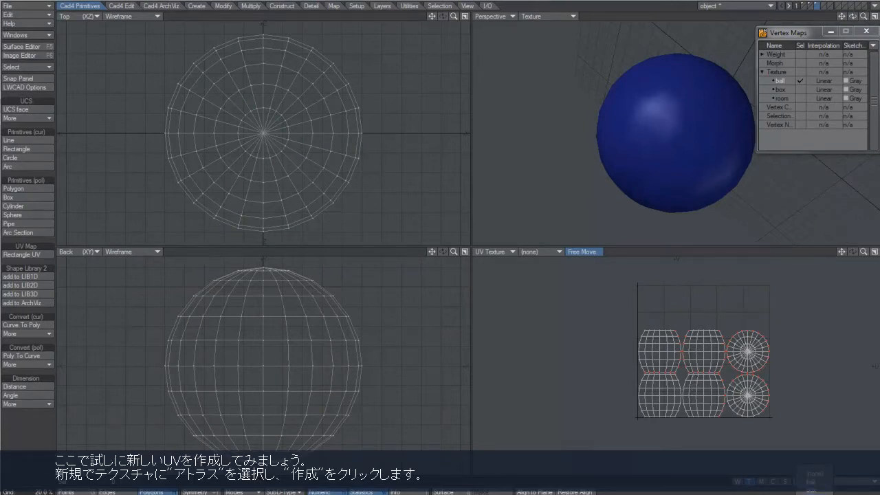
left_click(811, 491)
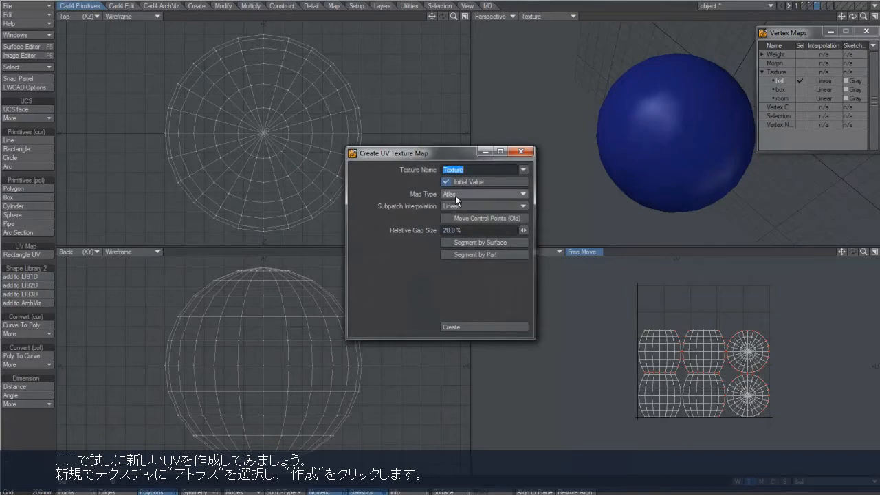
left_click(494, 325)
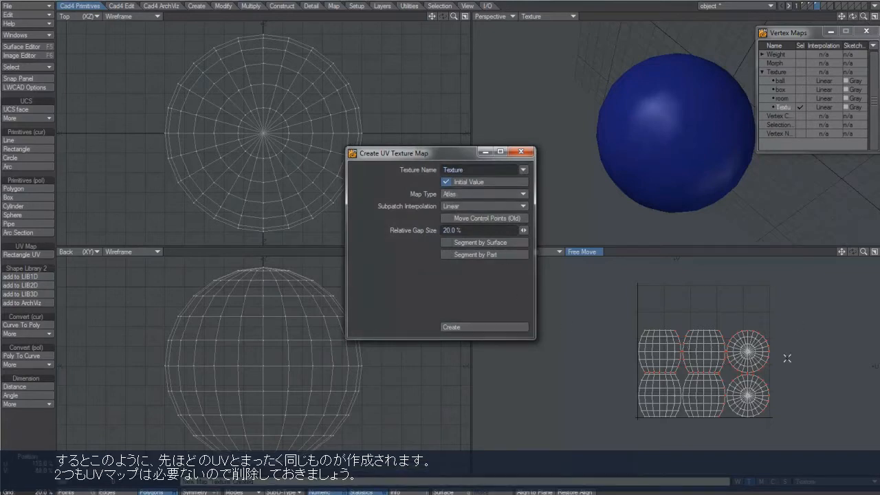
- Delete the redundant Texture vertex map, close the Create UV Texture Map dialog and return to Layout
left_click(784, 81)
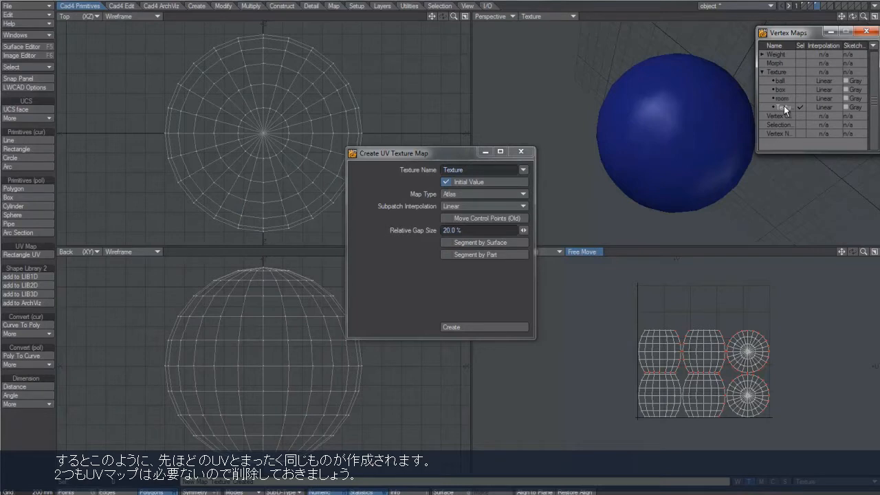
right_click(784, 106)
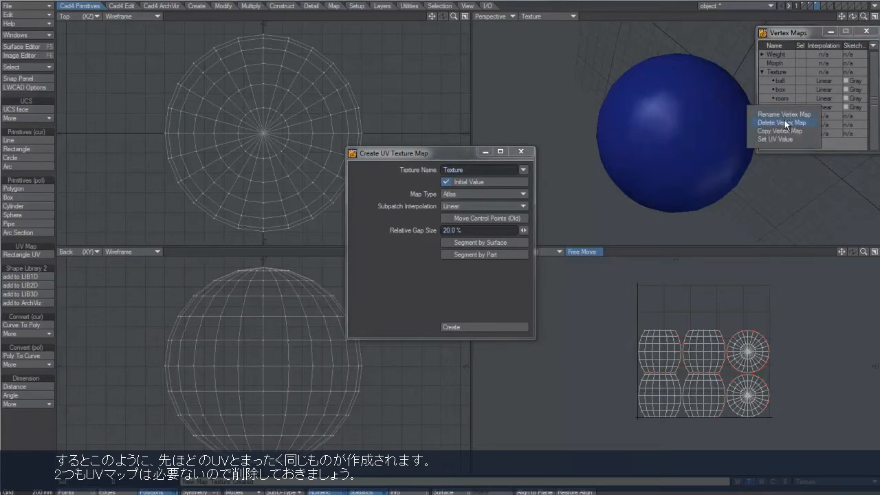
left_click(784, 122)
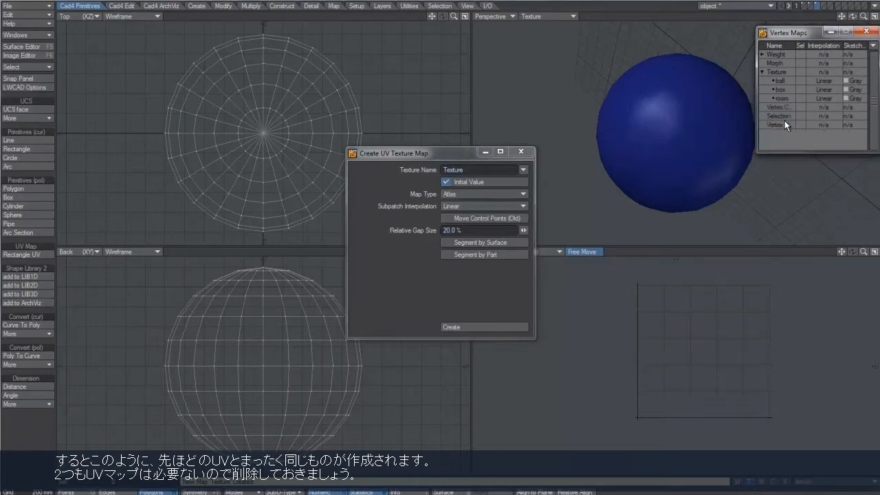
left_click(521, 151)
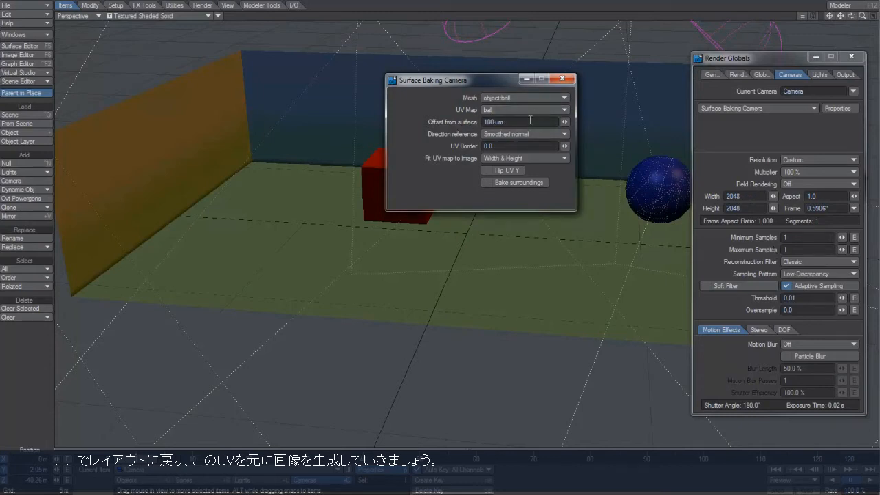
- Set the camera's render resolution to 1024 wide and 1024 high
left_click(753, 197)
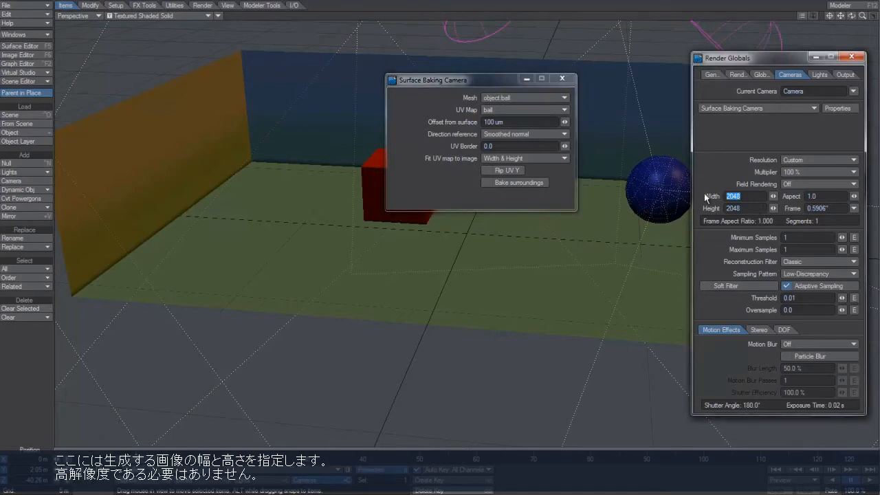
type("1024")
key("Tab")
type("1024")
key("Tab")
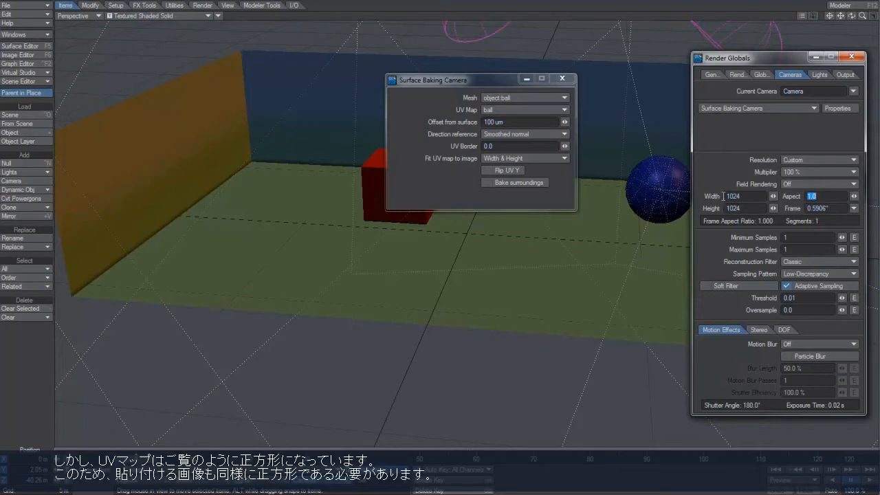
- Compare the UV texture area in Modeler with the camera's width and height settings in Layout
left_click(581, 494)
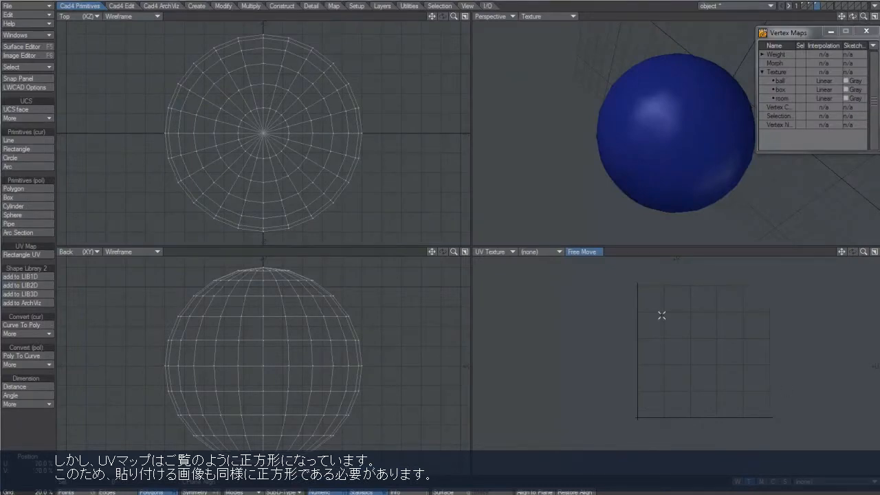
left_click(582, 494)
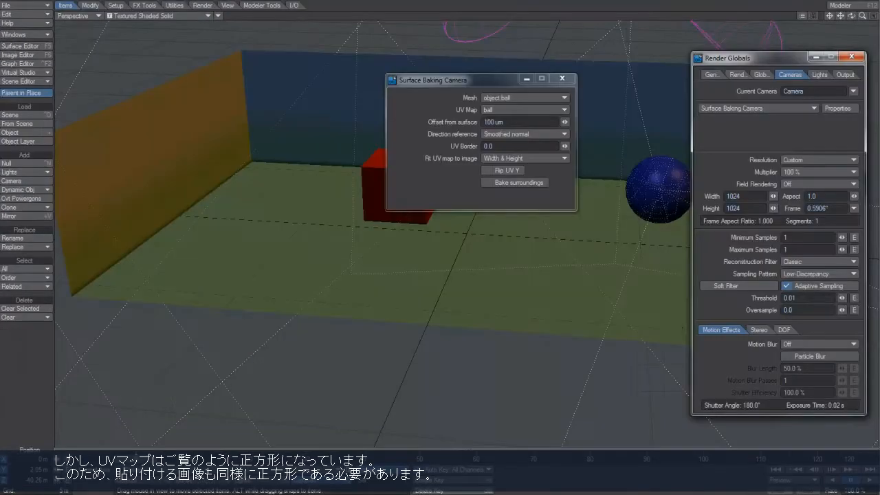
left_click(749, 196)
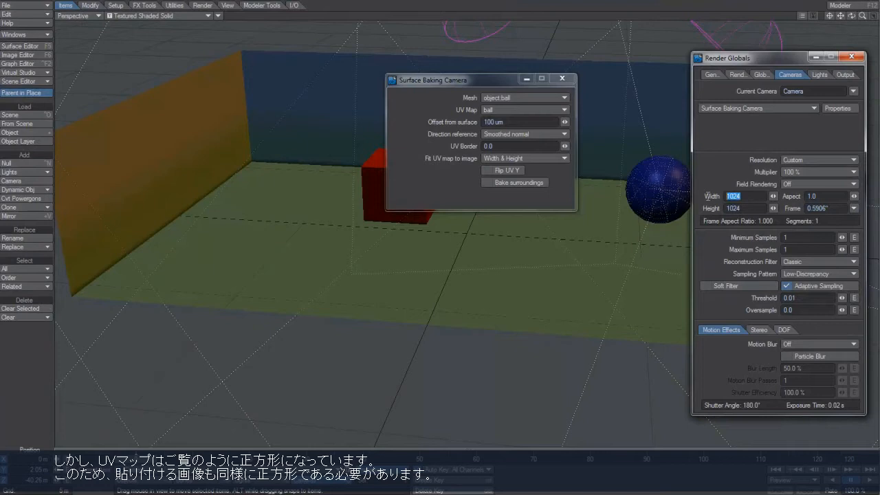
left_click(745, 209)
left_click(721, 179)
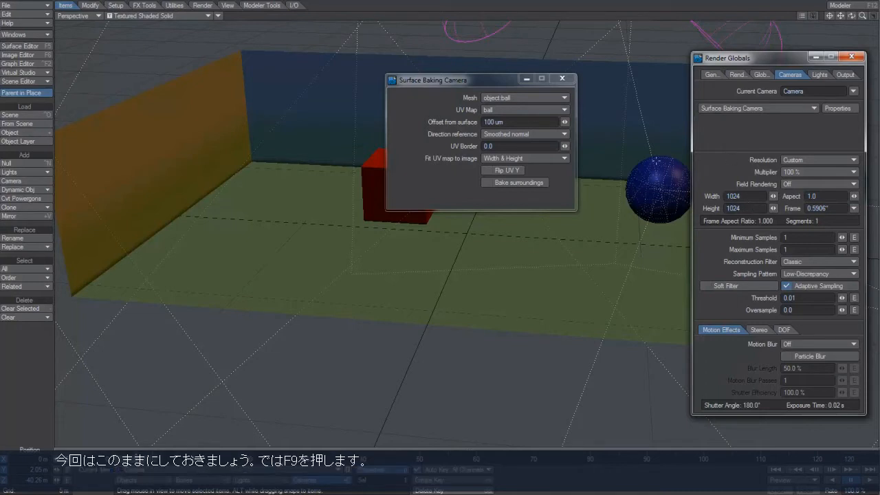
- Render the current frame to bake the ball's surface into an image
left_click(411, 136)
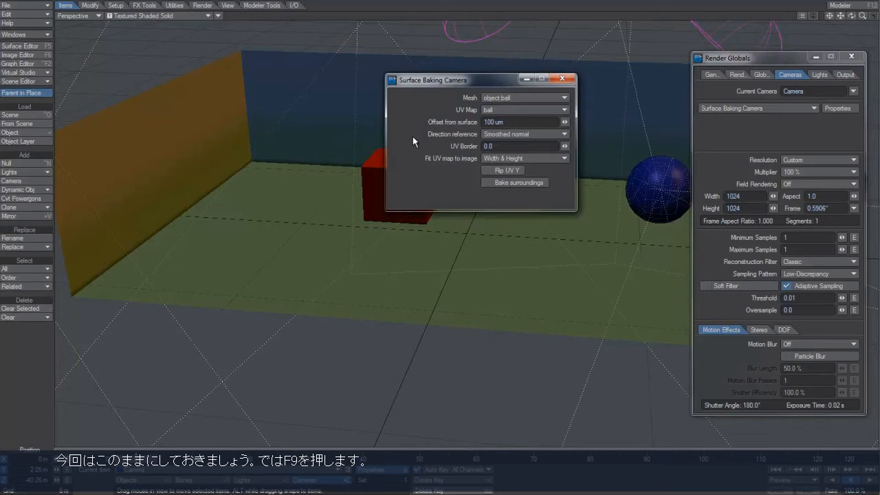
key("F9")
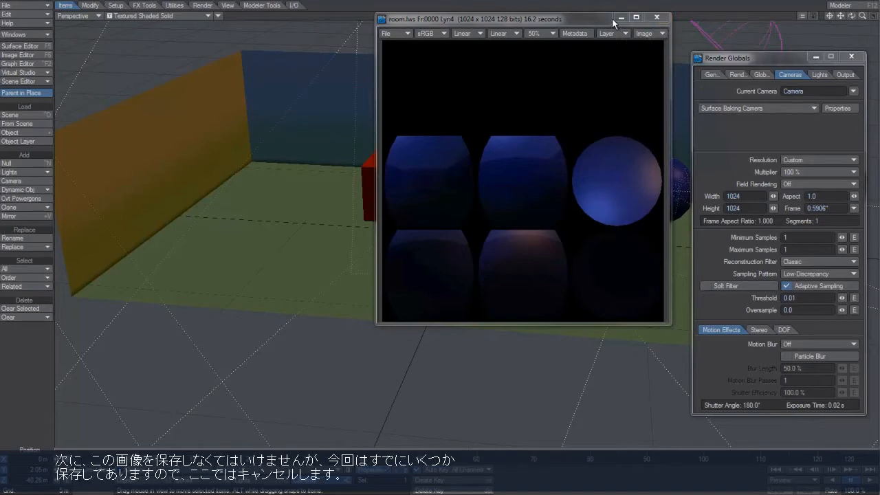
left_click(385, 33)
mouse_move(384, 33)
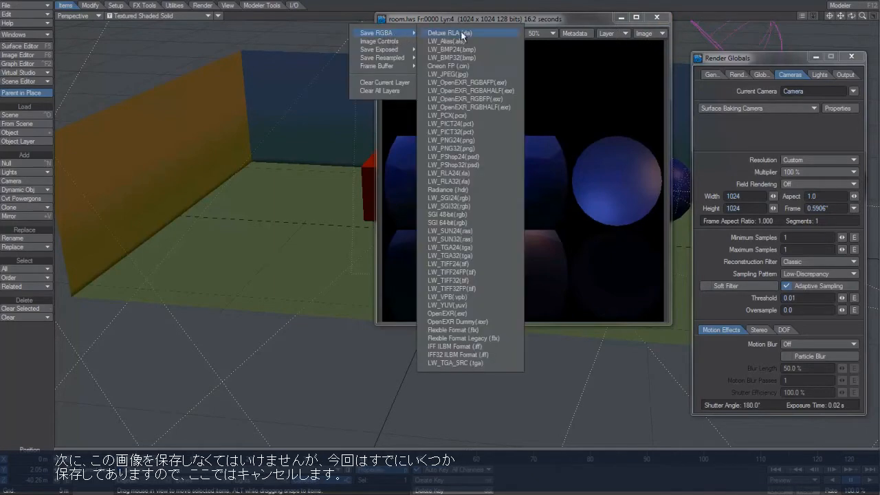
left_click(465, 147)
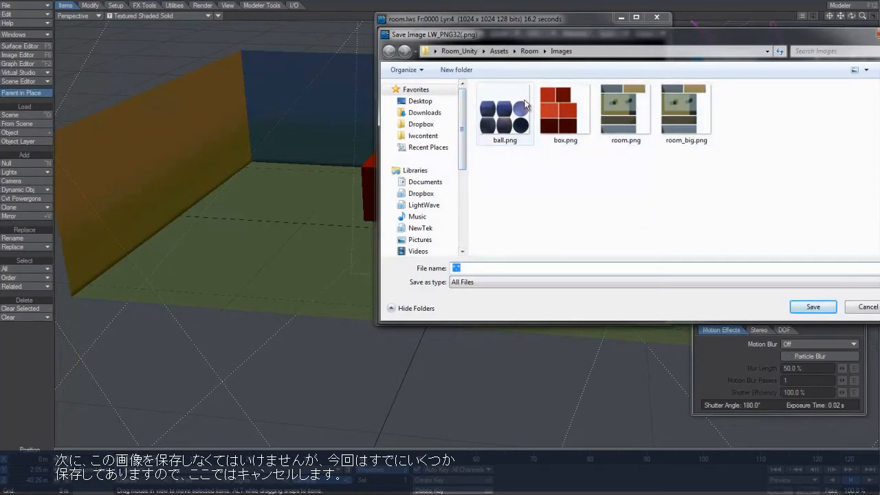
left_click(864, 307)
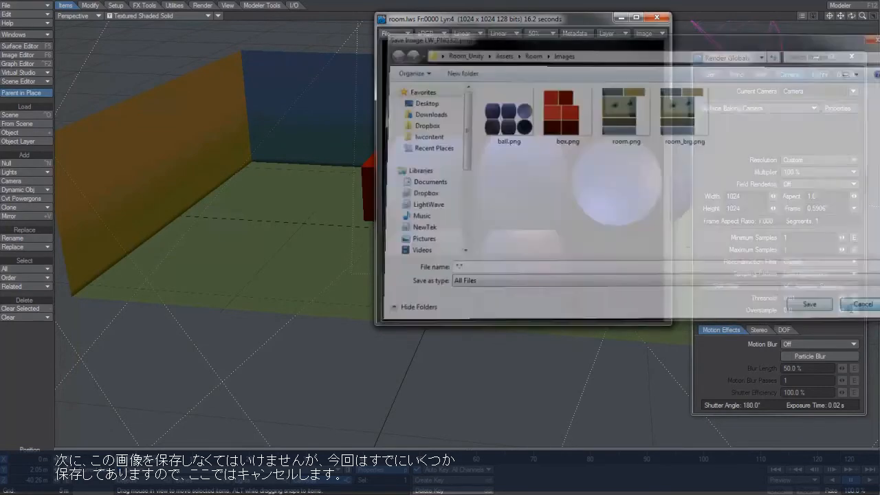
- Put away the render and Surface Baking Camera windows and open the Surface Editor
left_click(622, 18)
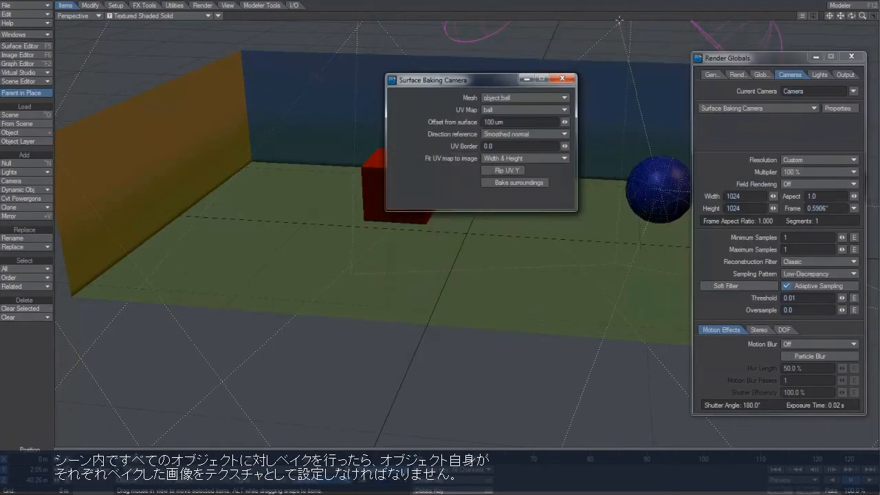
left_click(563, 79)
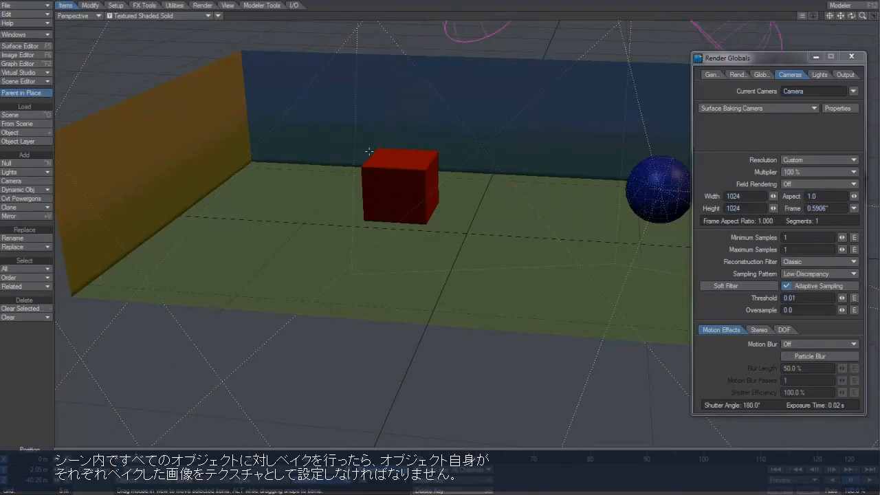
key("F5")
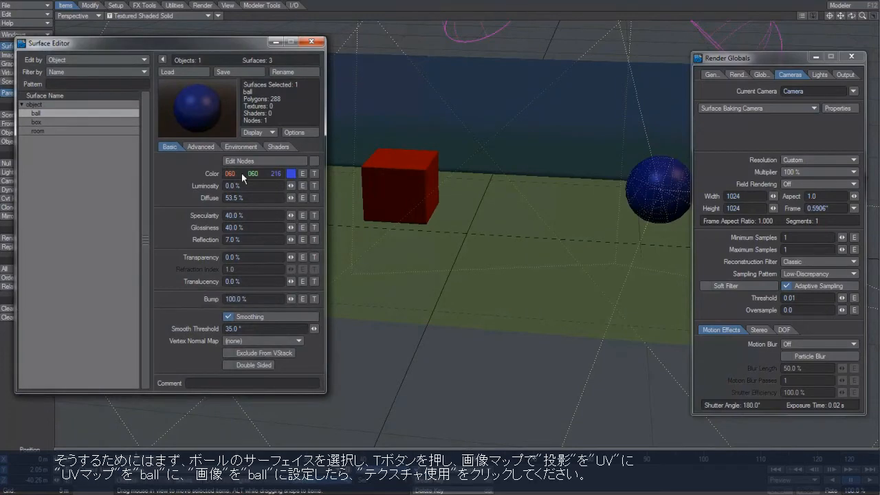
- Add an image map texture to the ball surface's color with UV projection and the ball UV map
left_click(314, 174)
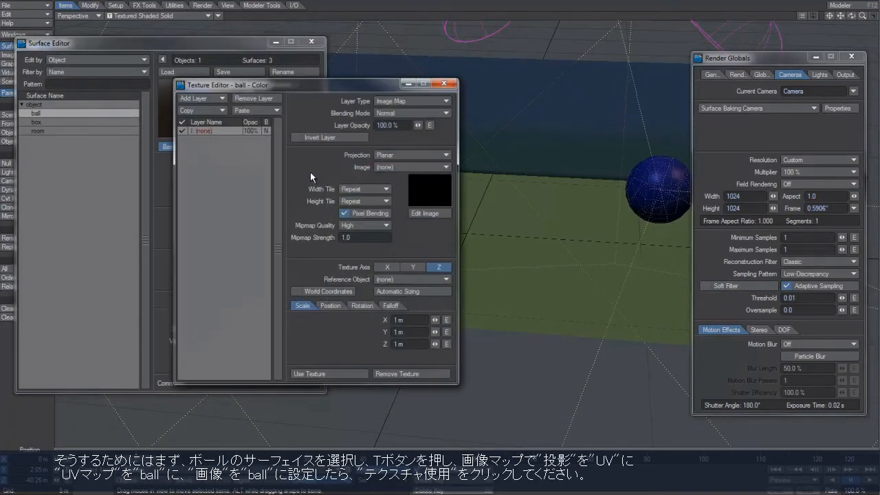
left_click(396, 154)
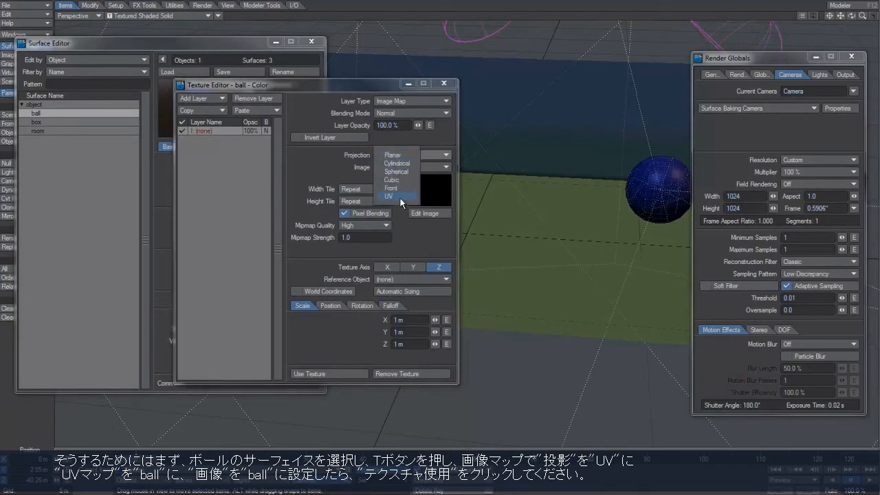
left_click(399, 196)
left_click(400, 166)
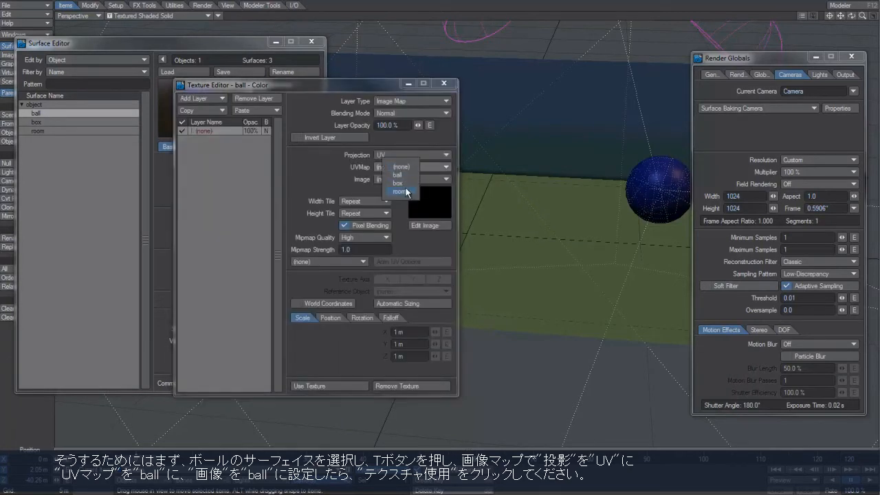
left_click(399, 175)
- Load ball.png as the ball texture's image and apply the texture to the surface
left_click(404, 179)
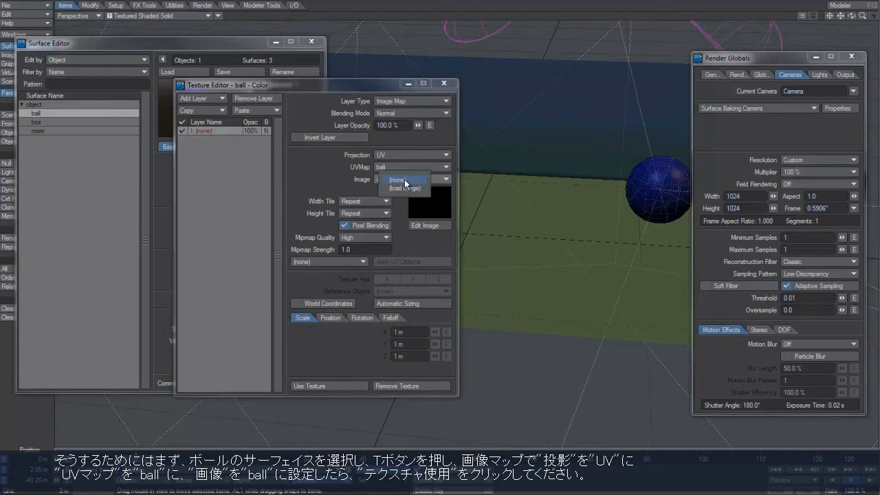
left_click(405, 188)
left_click(317, 190)
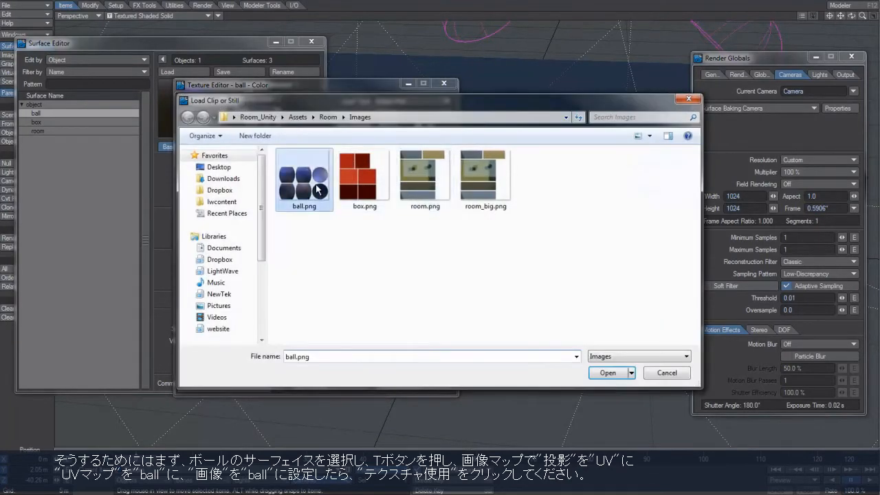
double_click(317, 190)
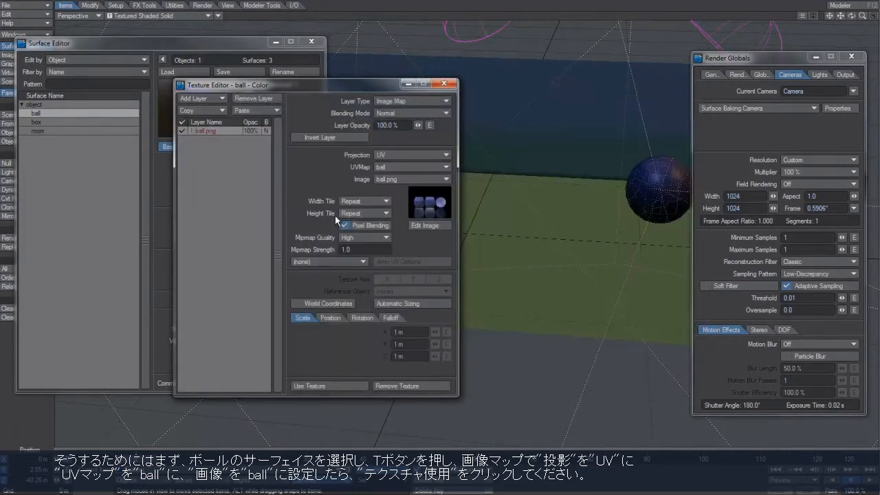
left_click(330, 385)
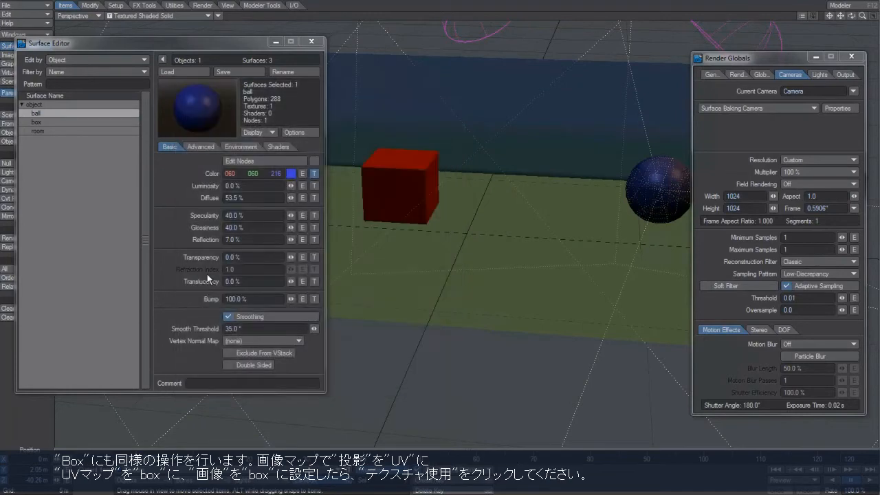
- Add an image map texture to the box surface's color with UV projection and the box UV map
left_click(58, 121)
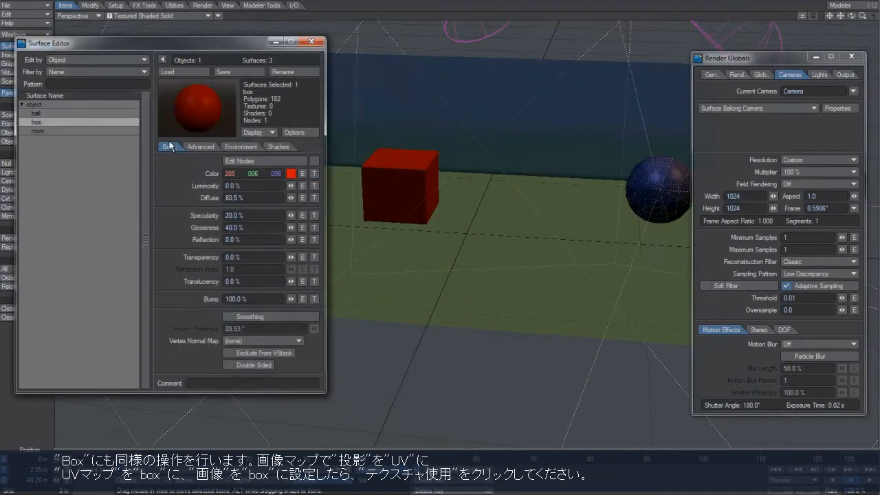
left_click(314, 174)
left_click(407, 156)
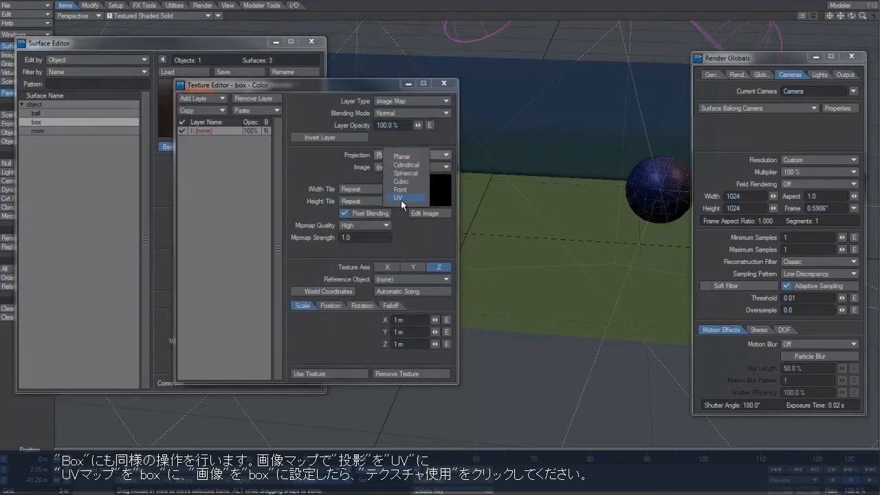
left_click(401, 198)
left_click(400, 168)
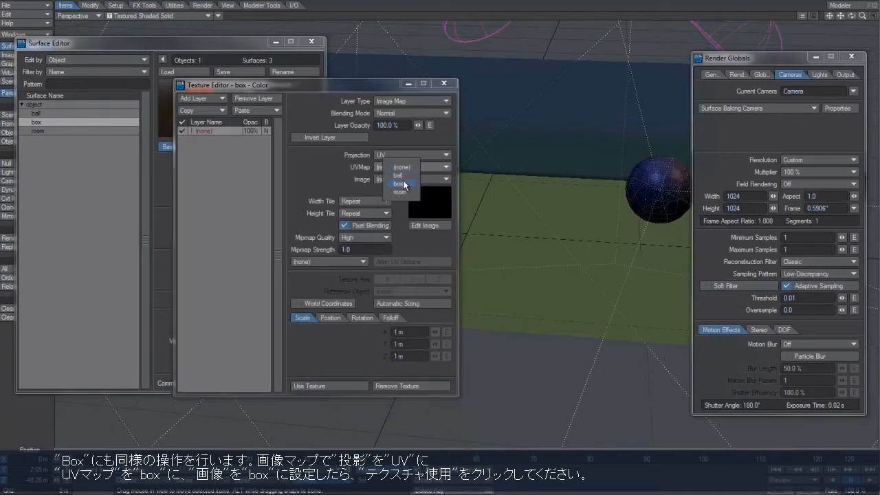
left_click(405, 185)
- Load box.png as the image for the box's color texture
left_click(405, 179)
left_click(407, 187)
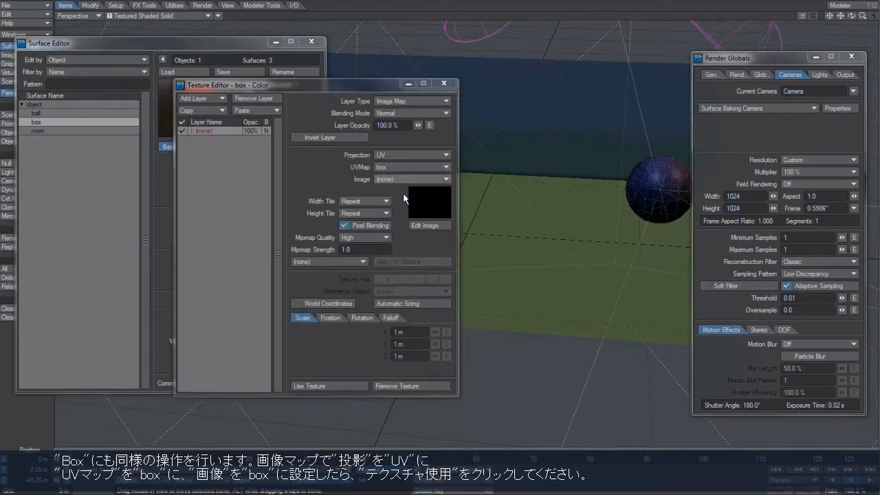
double_click(352, 172)
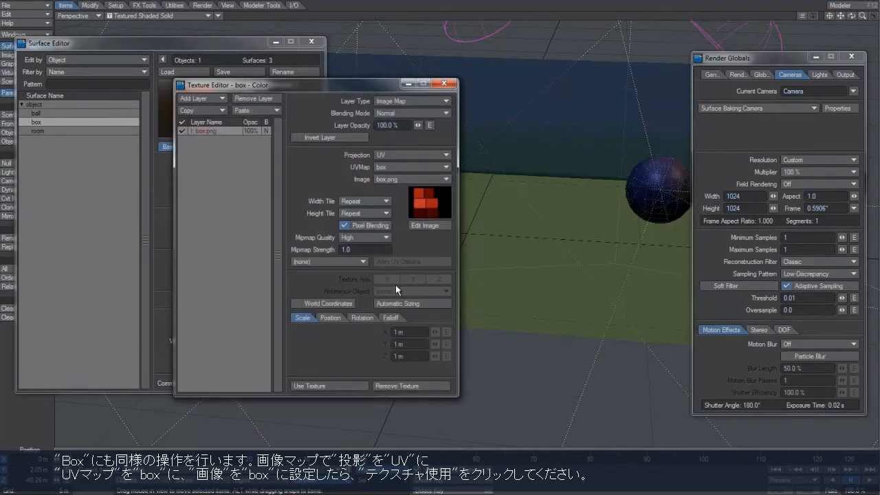
- Apply the box's color texture and disable the gradient layer in the room surface's color texture
left_click(331, 385)
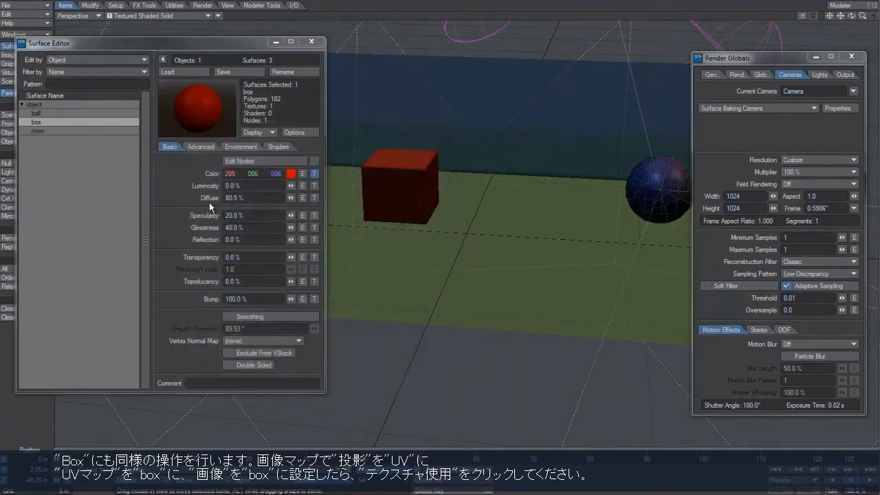
left_click(64, 131)
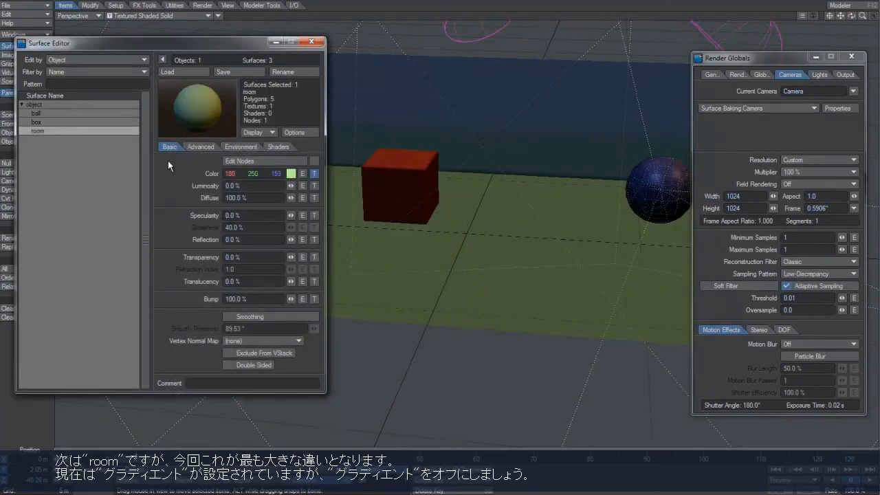
left_click(313, 174)
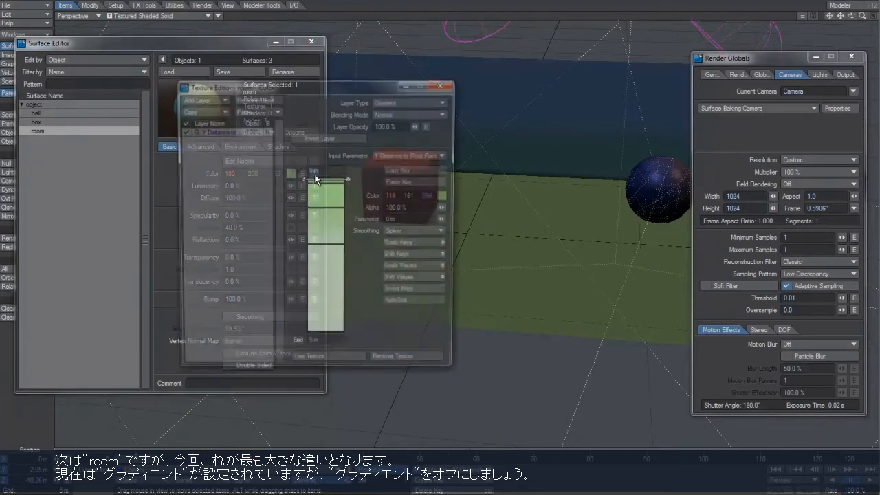
left_click(182, 131)
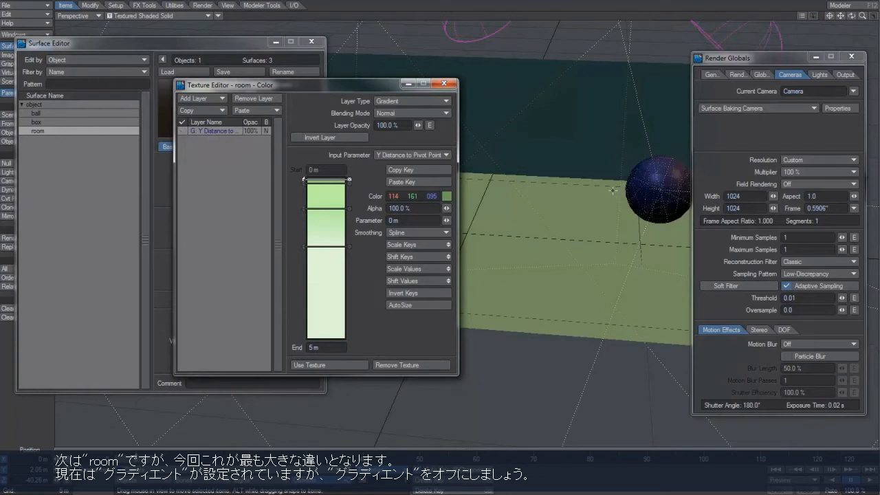
- Add an image map layer to the room surface's color with UV projection and the room UV map
left_click(202, 99)
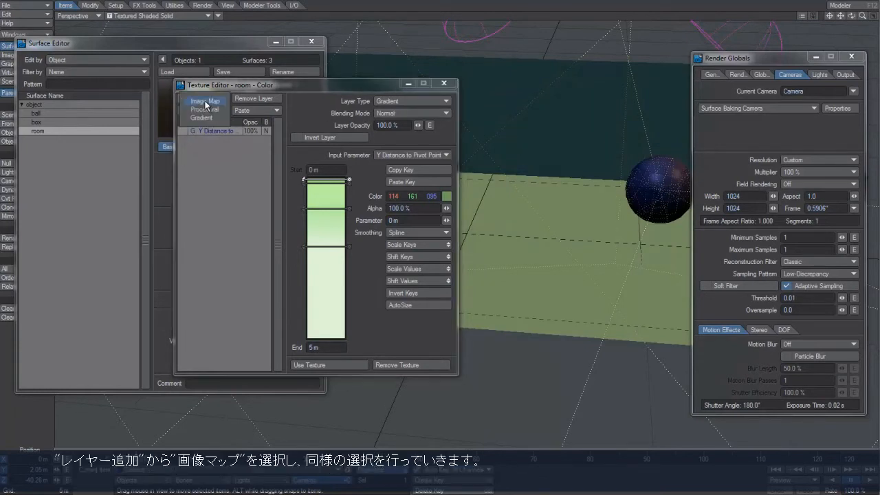
left_click(205, 102)
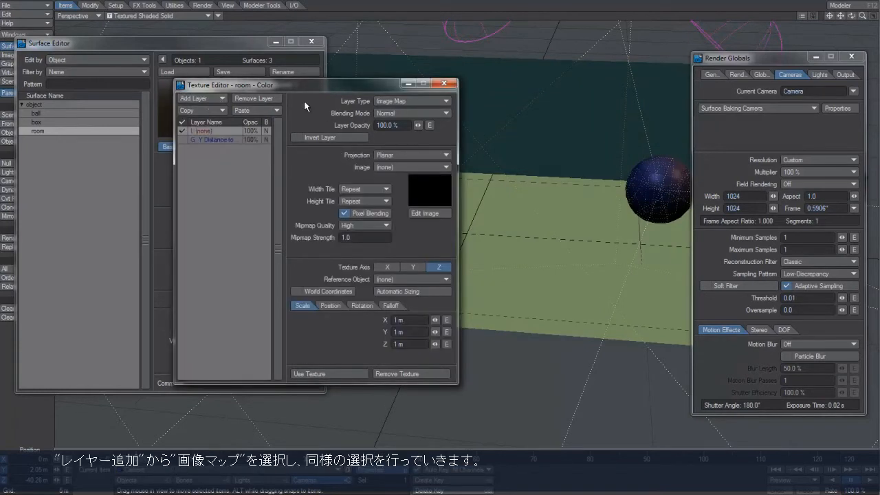
left_click(419, 158)
left_click(419, 194)
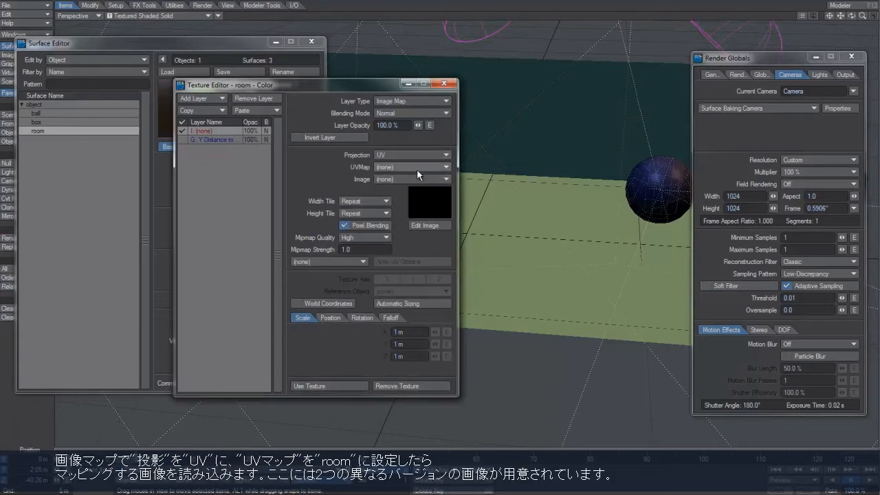
left_click(416, 167)
left_click(416, 183)
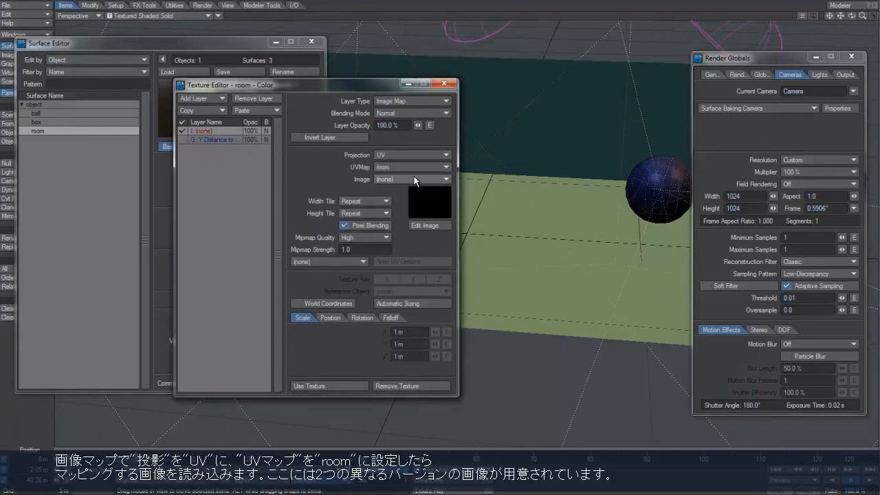
- Load room_big.png as the room layer's image, apply the texture and close the Surface Editor
left_click(414, 180)
left_click(415, 194)
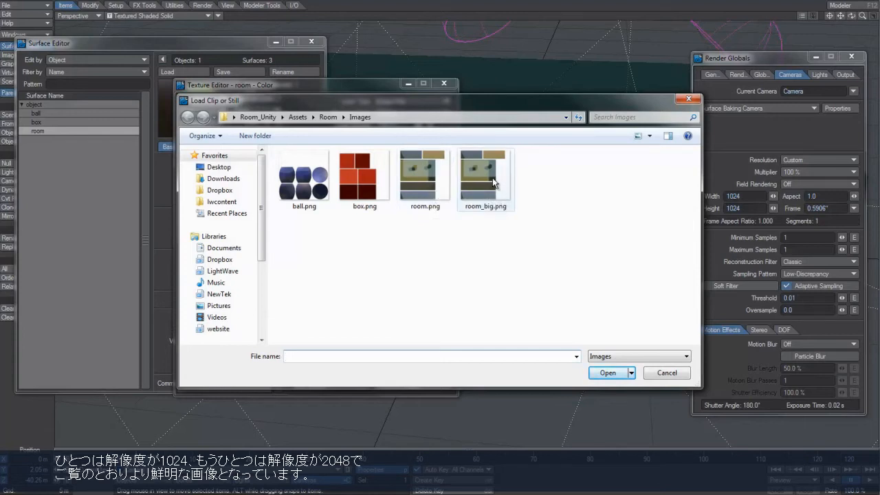
mouse_move(492, 180)
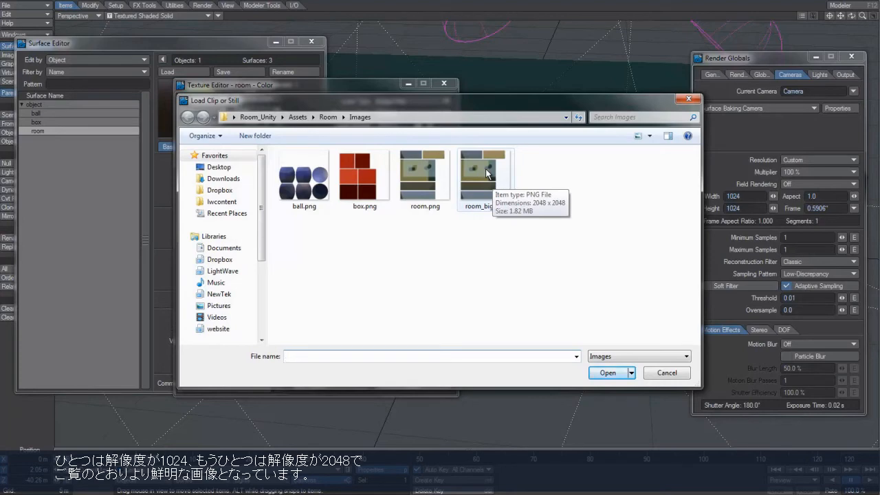
double_click(486, 170)
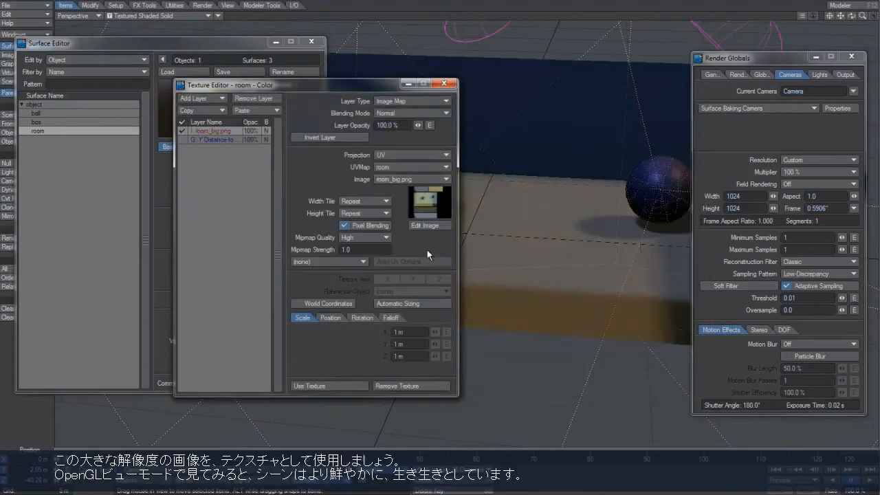
left_click(324, 384)
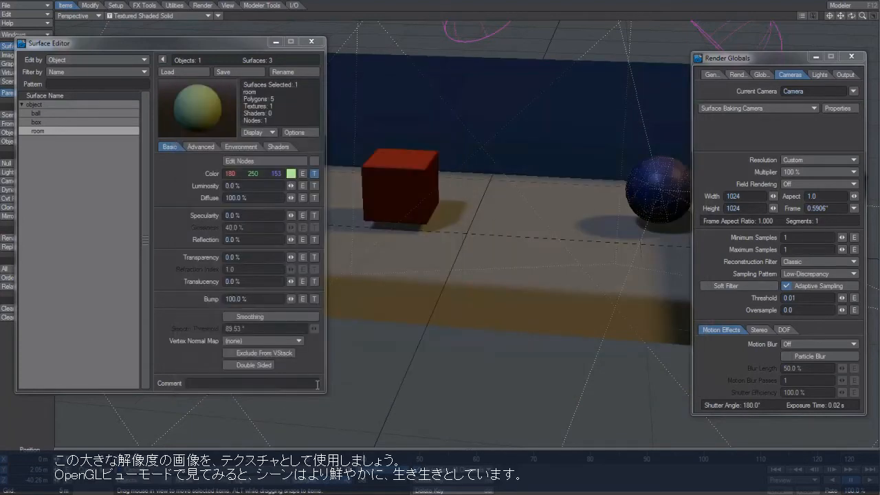
left_click(312, 41)
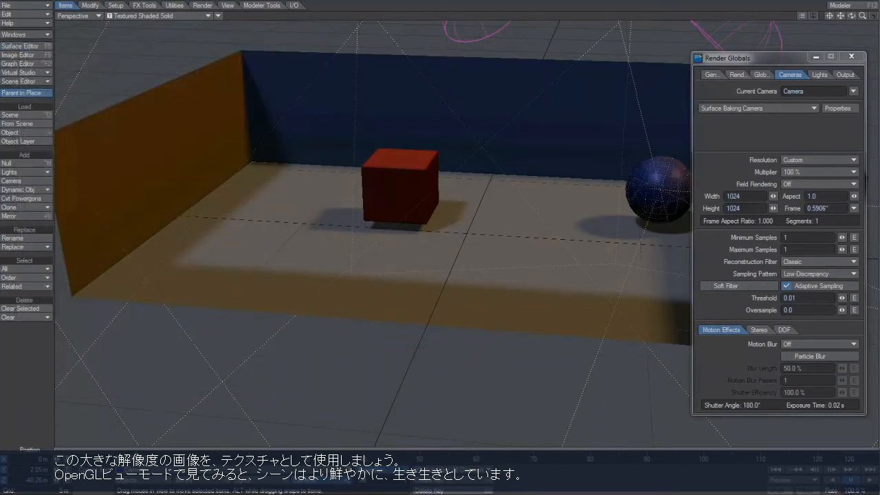
- Examine the baked shadows and reflections on the room, box and ball from several angles and up close
left_click_drag(851, 15, 840, 43)
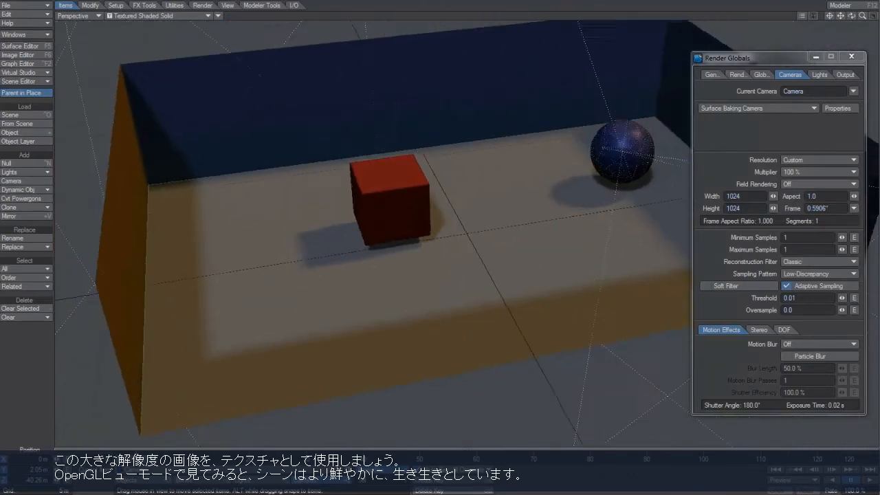
left_click_drag(512, 220, 438, 227, "alt")
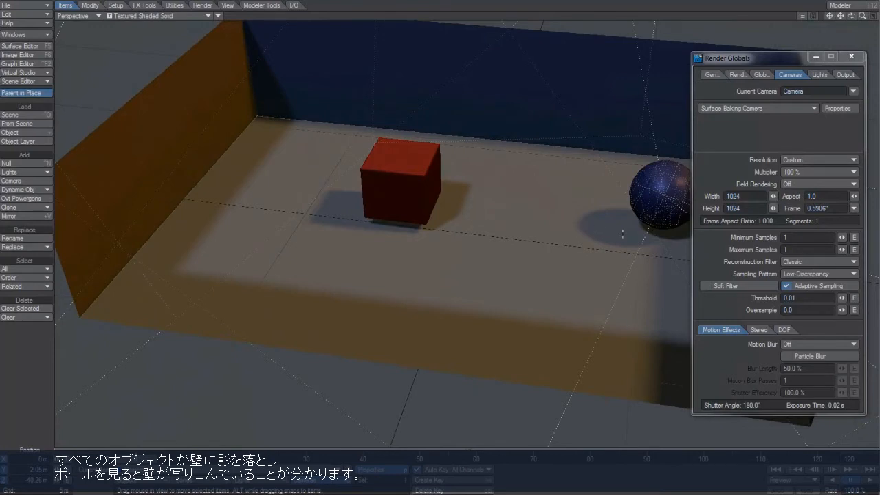
left_click_drag(619, 228, 460, 257, "alt+shift")
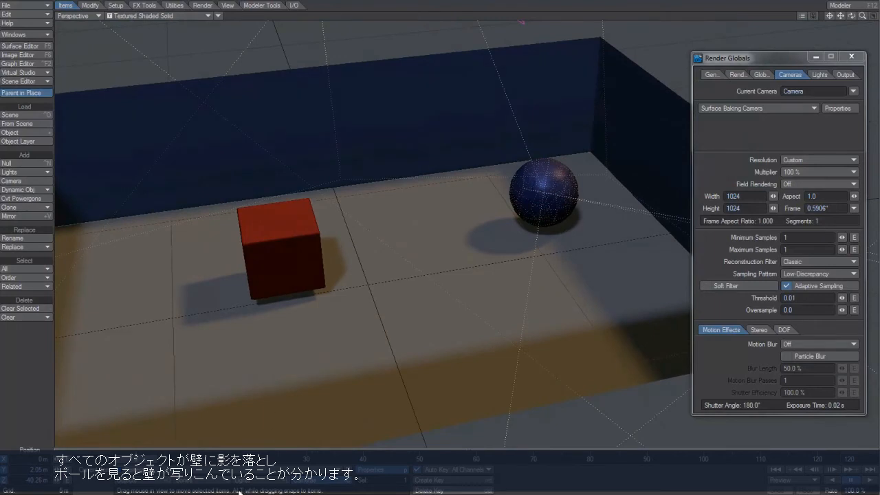
left_click(211, 486)
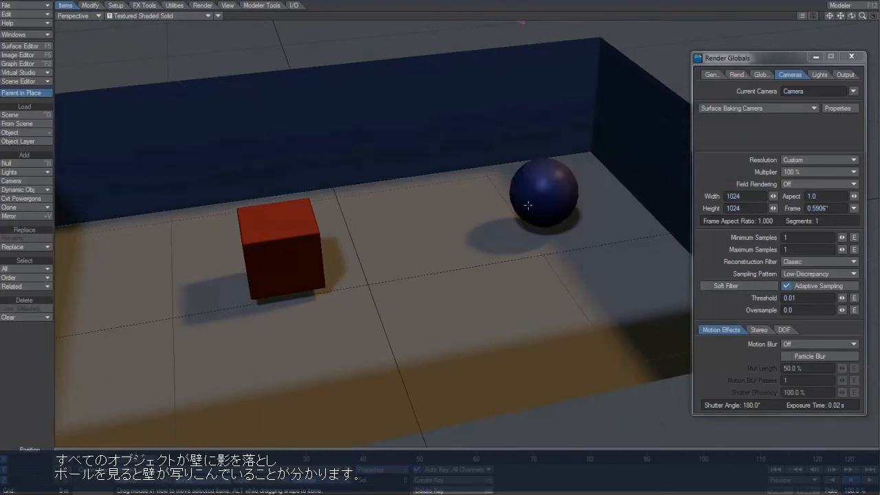
left_click_drag(475, 191, 421, 207, "ctrl+alt")
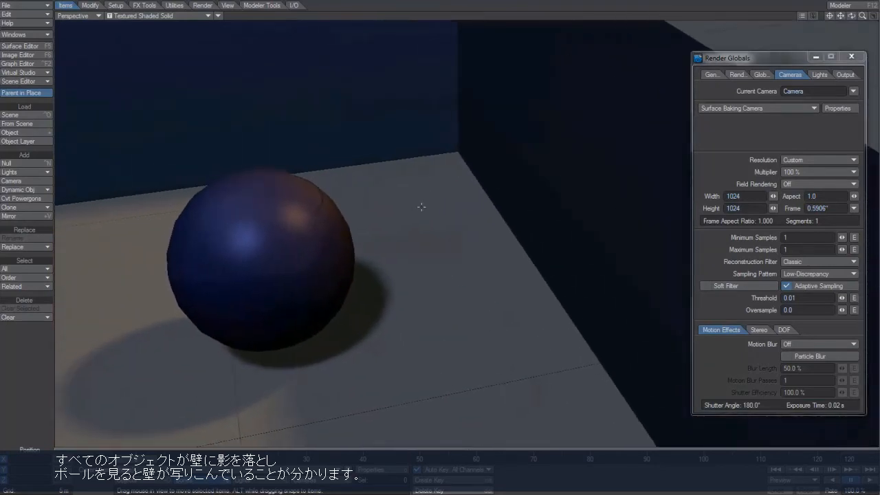
left_click_drag(306, 279, 420, 204, "ctrl+alt")
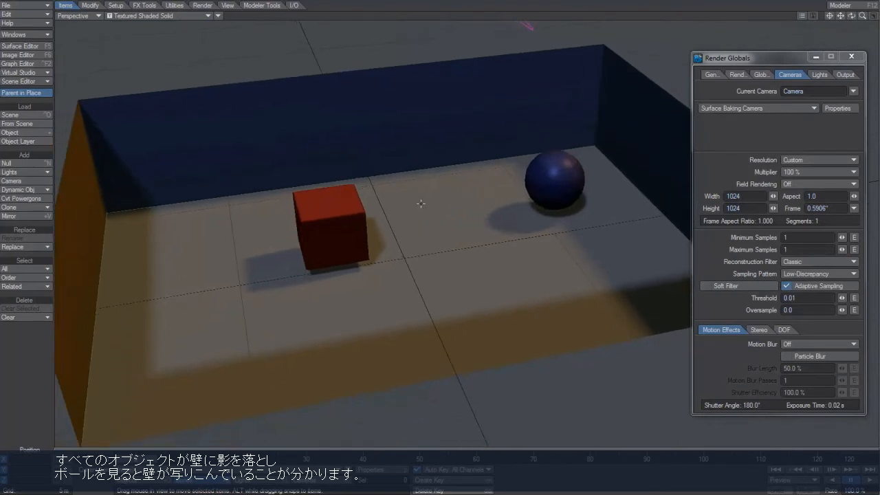
left_click_drag(330, 294, 319, 294, "ctrl+alt")
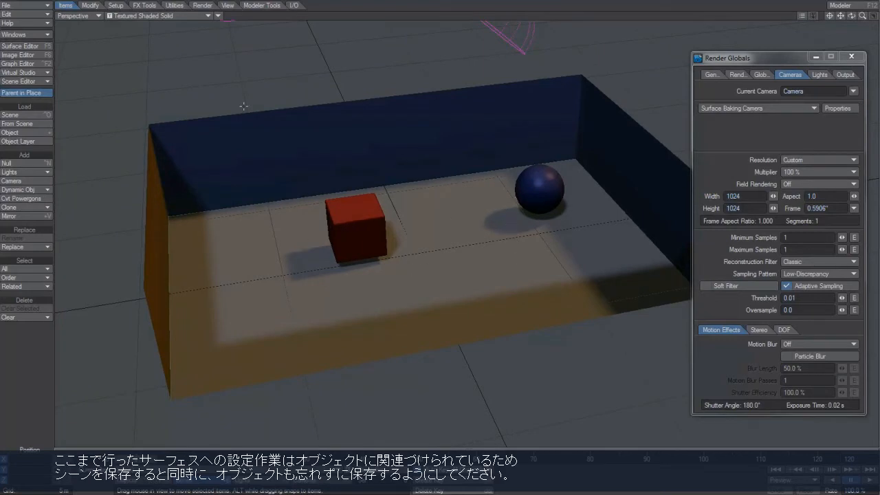
- Save the scene together with all its objects, overwriting the existing room.lws
left_click(30, 7)
mouse_move(28, 6)
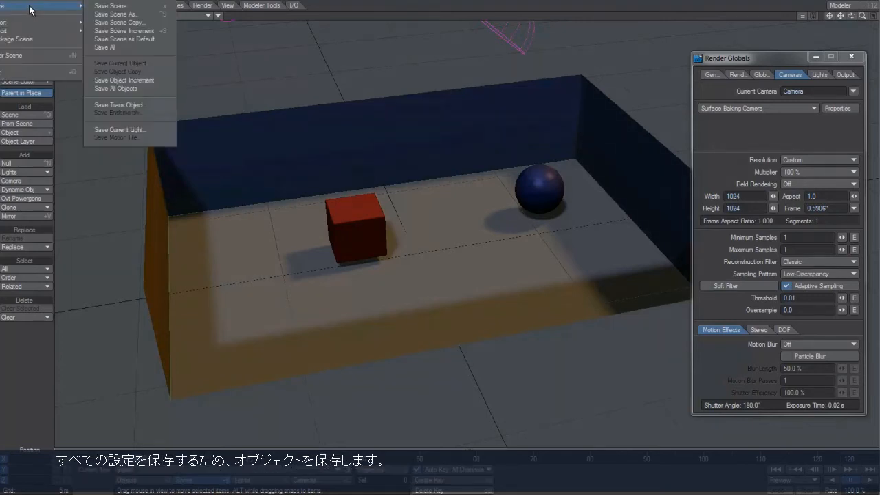
left_click(141, 48)
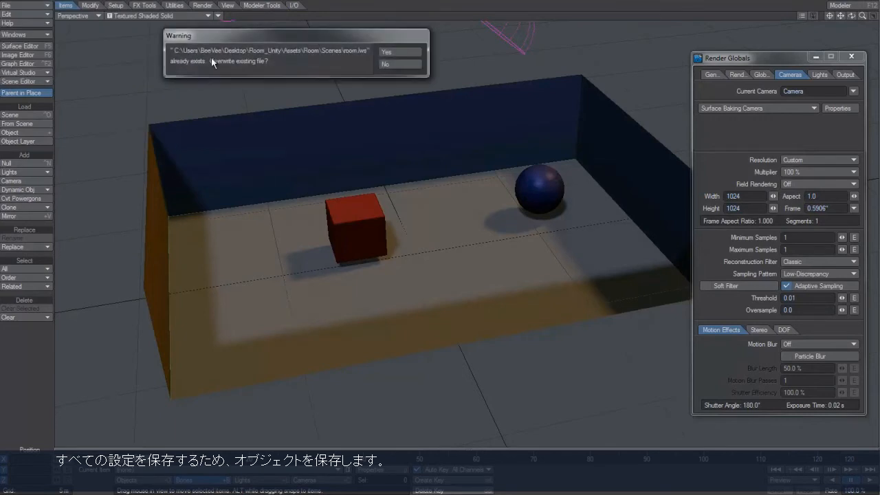
left_click(409, 53)
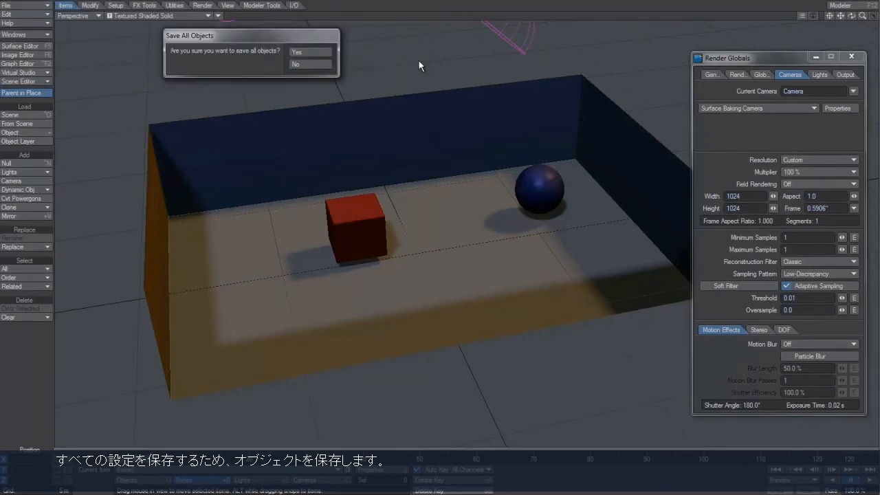
left_click(300, 50)
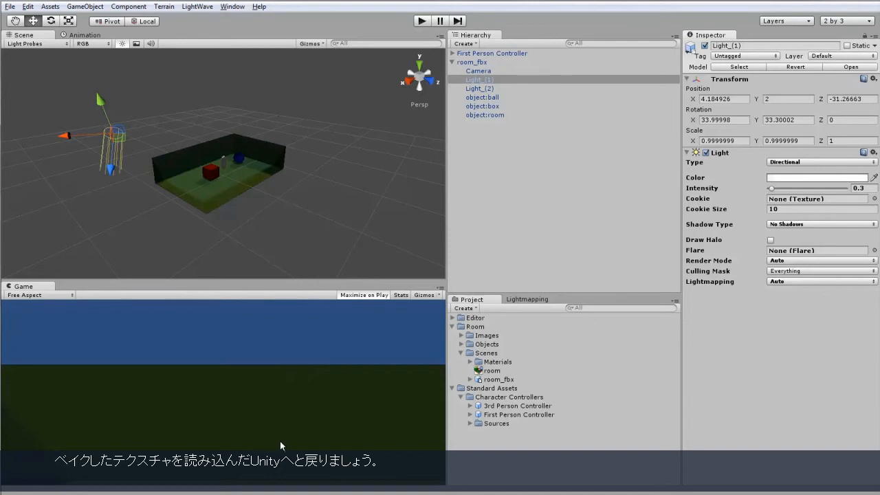
- Switch to Unity, turn off the light of Light_(1), and play-test the scene by walking around the box and up to the ball
left_click(705, 152)
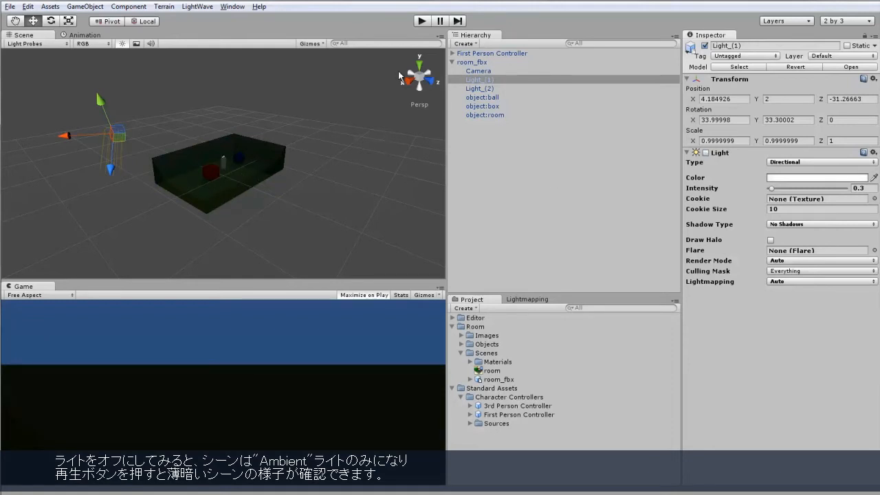
left_click(420, 21)
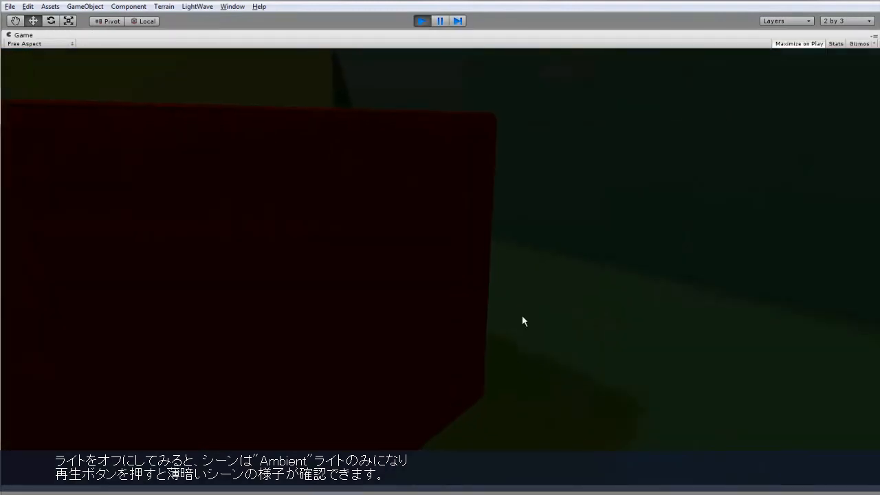
key("d")
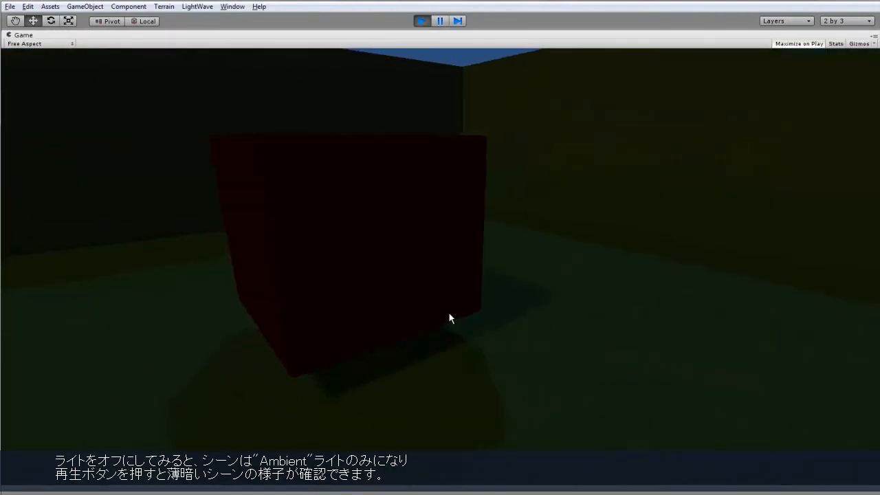
key("d")
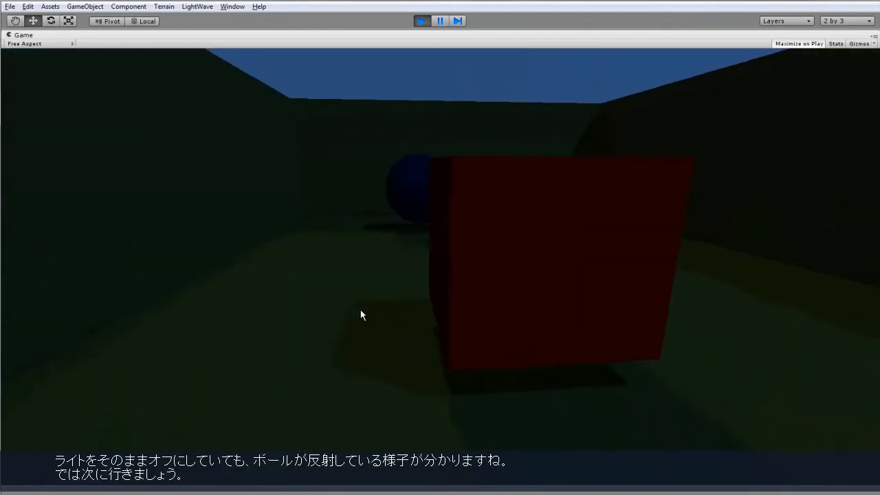
key("d")
key("w")
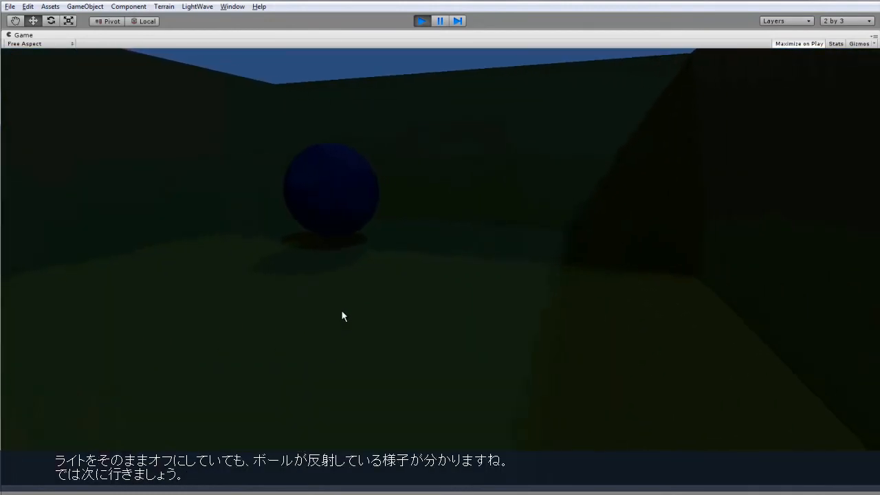
key("w")
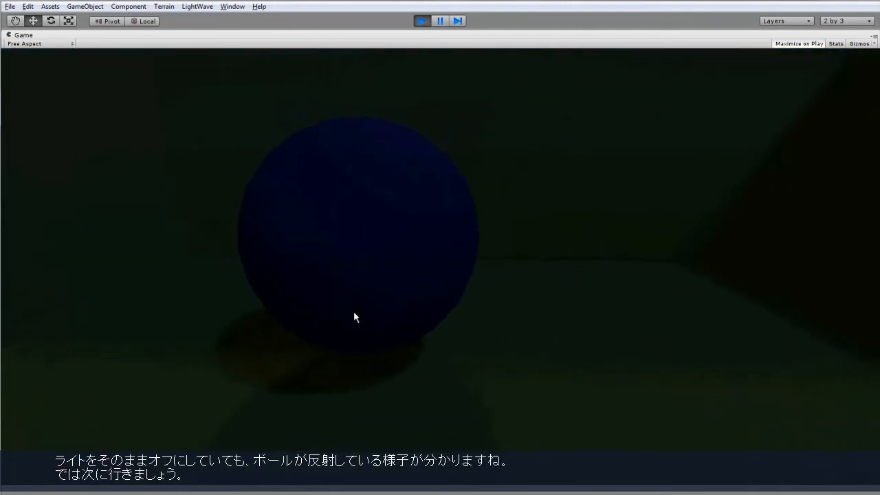
key("w")
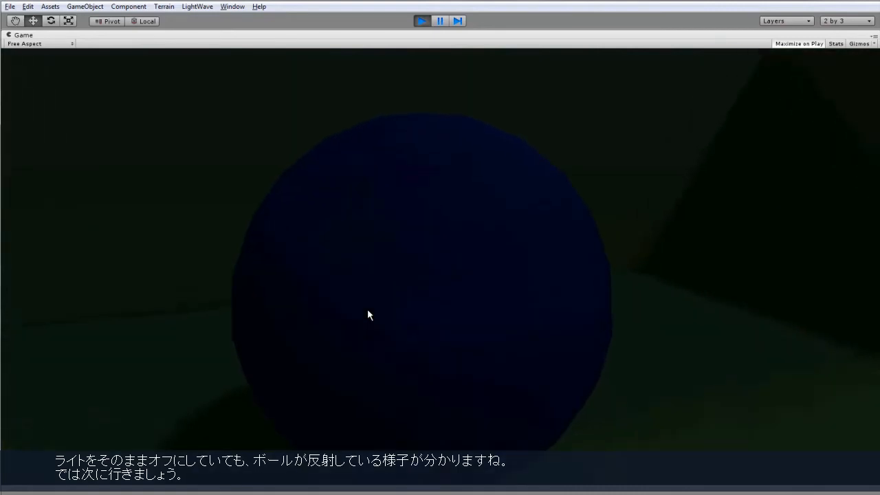
key("s")
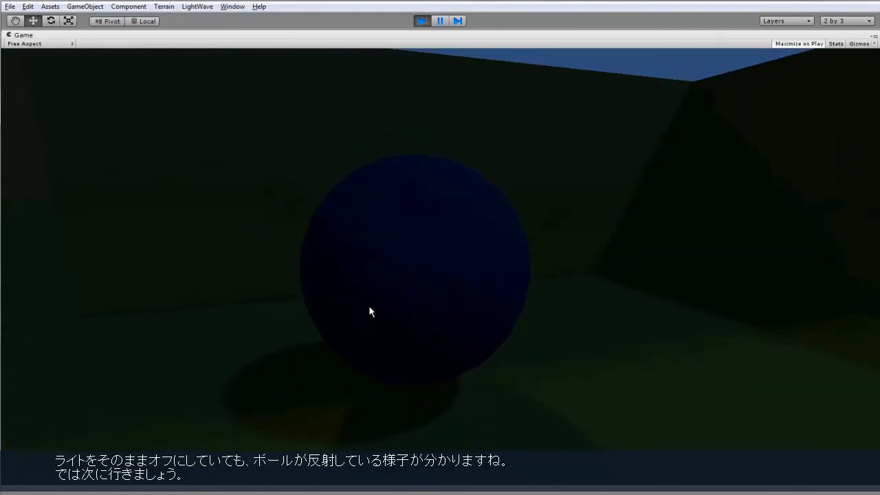
key("ctrl+p")
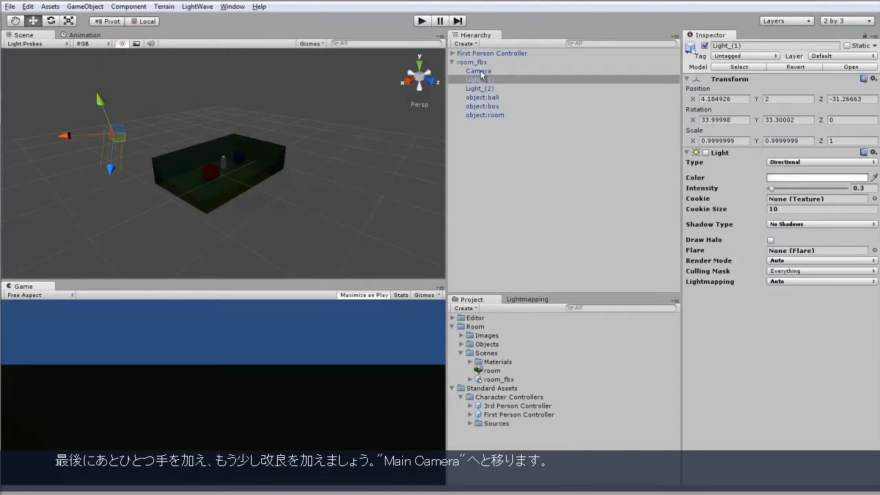
- Select the Main Camera of the First Person Controller and import the complete Skyboxes asset package, retrying the denied file move
left_click(452, 53)
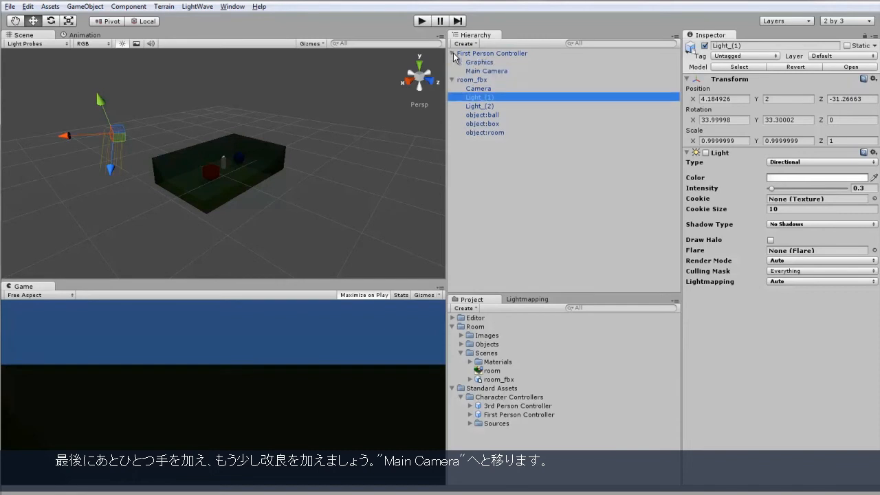
left_click(484, 71)
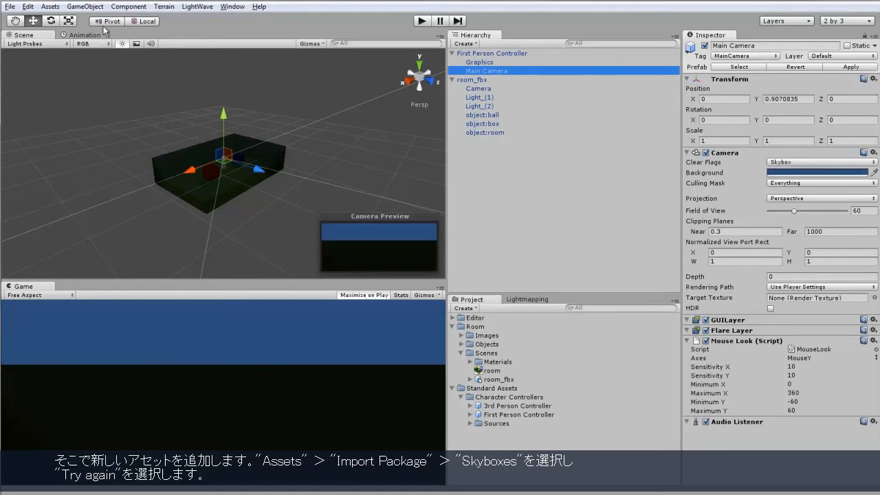
left_click(52, 7)
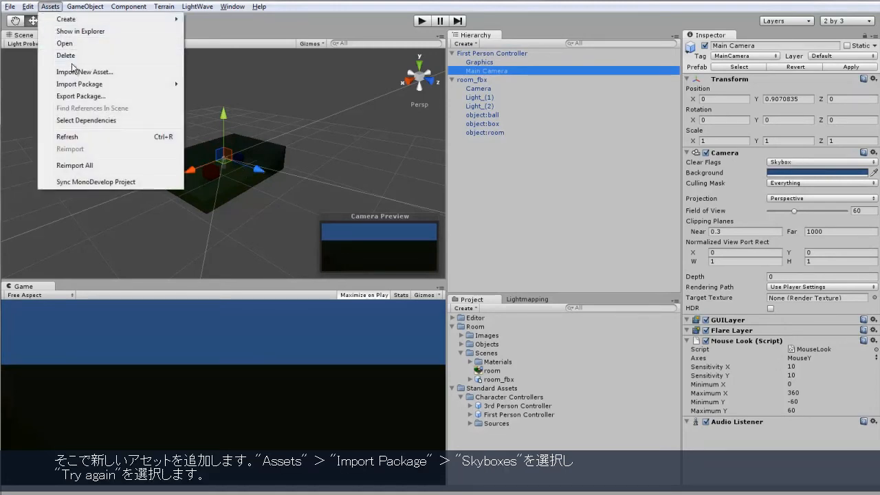
mouse_move(90, 85)
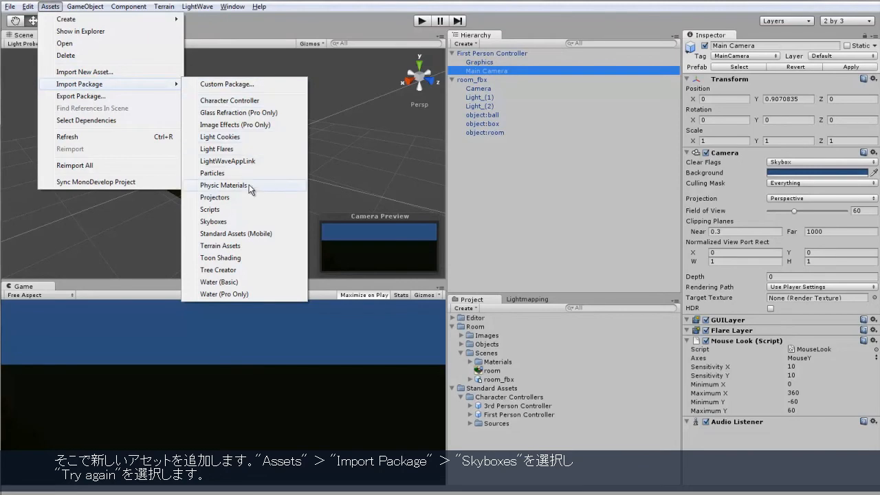
left_click(235, 221)
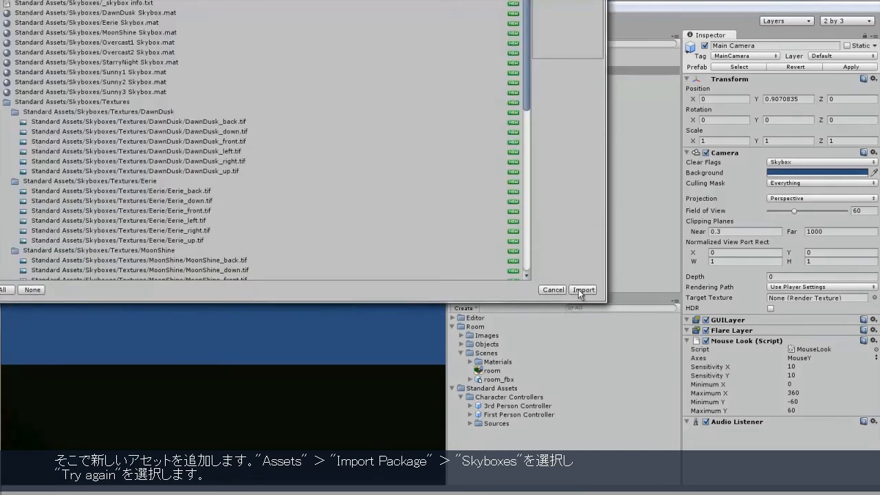
left_click(581, 289)
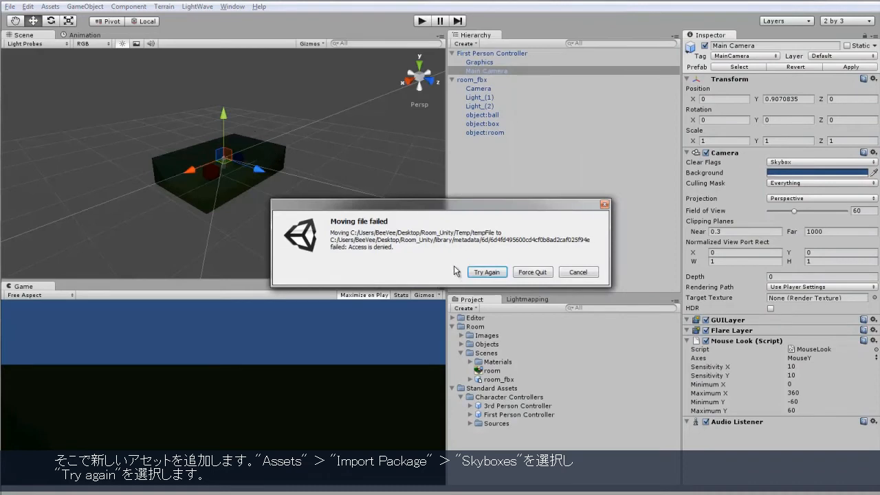
left_click(486, 272)
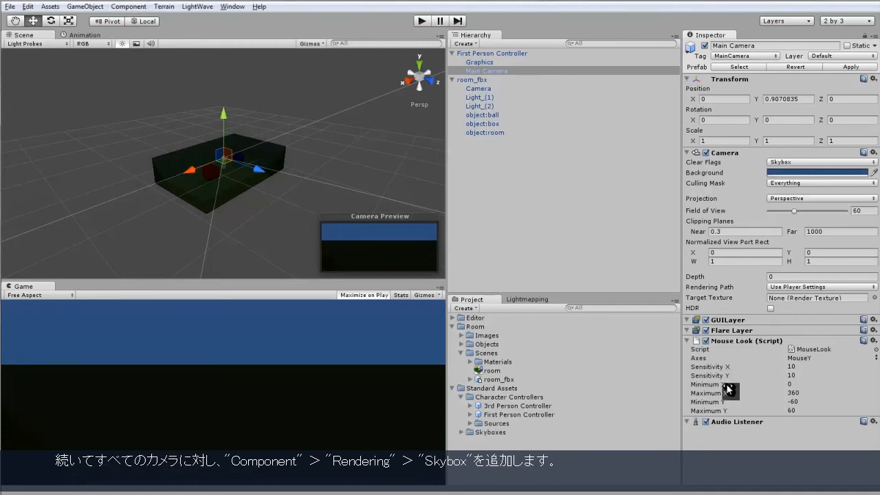
- Add a Skybox rendering component to the Main Camera and assign Sunny2 Skybox as its custom skybox
left_click(128, 7)
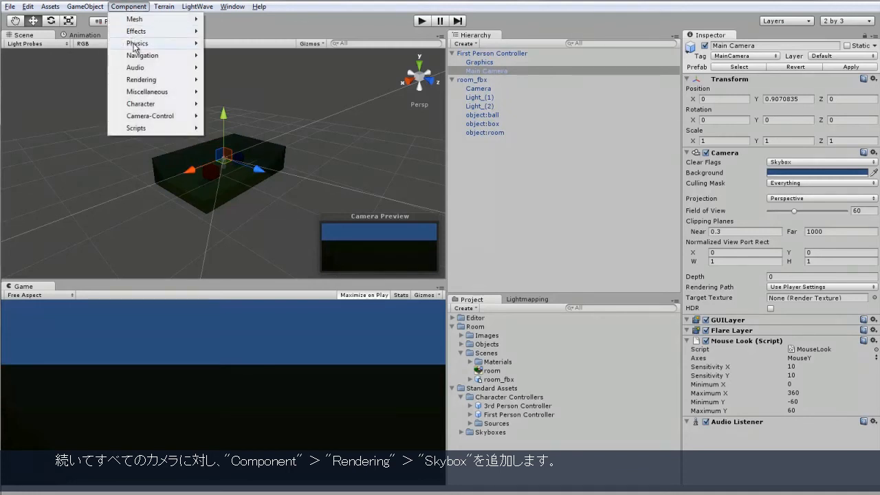
mouse_move(147, 80)
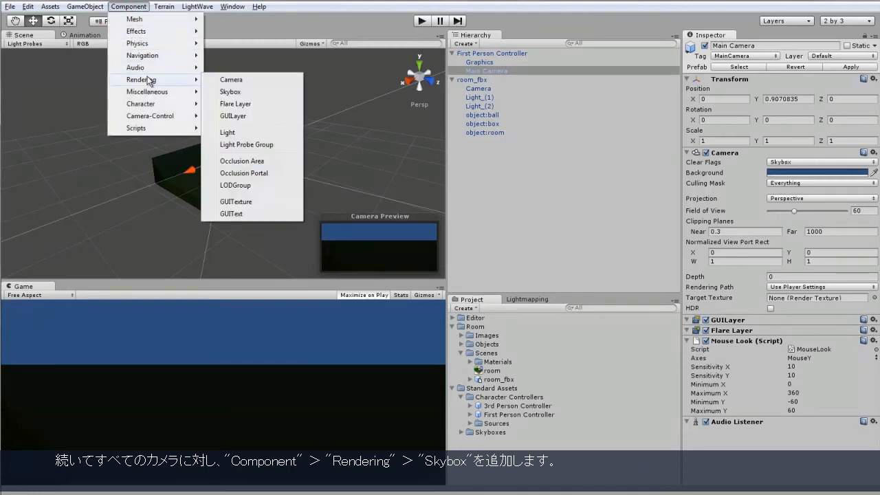
left_click(252, 91)
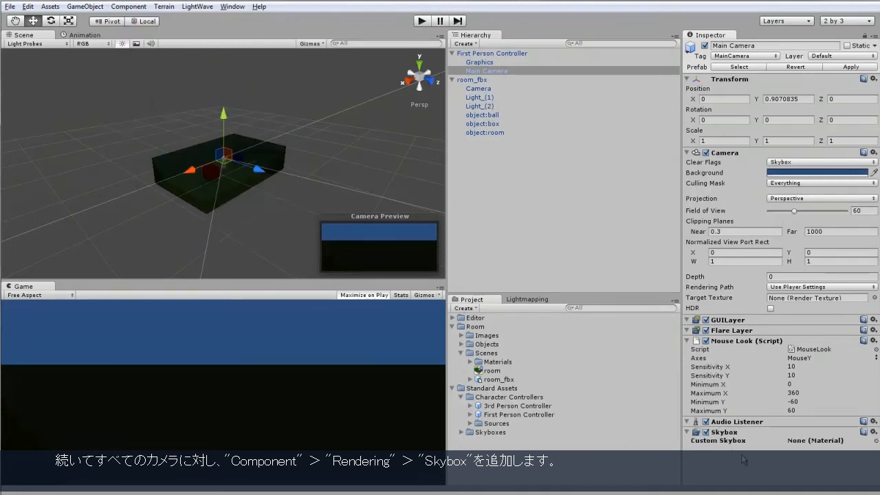
left_click(875, 440)
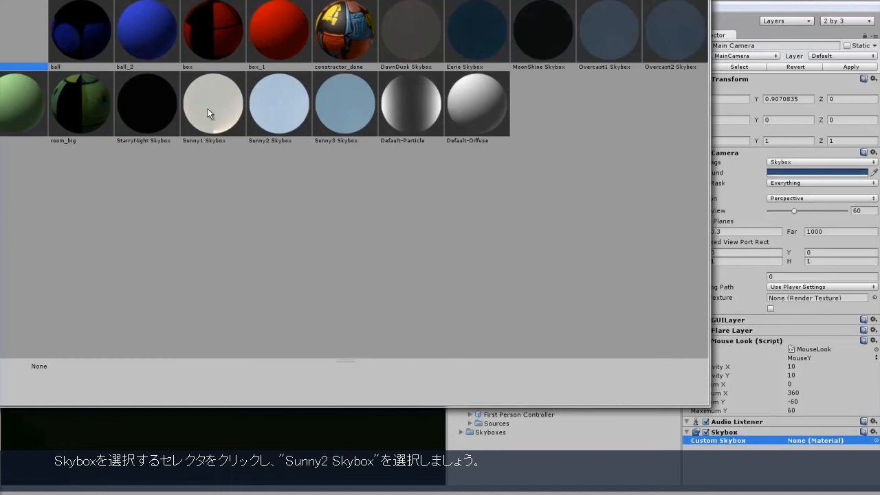
double_click(283, 111)
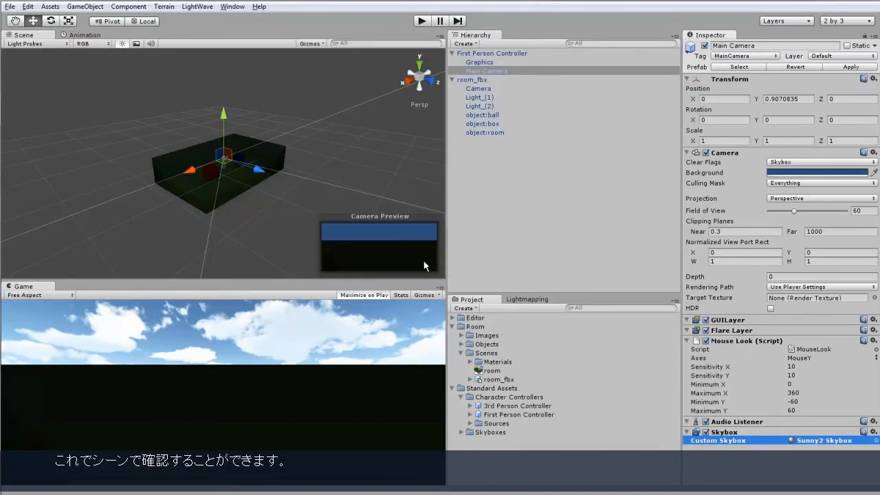
- Play-test the scene with the sky, walking and jumping around the box and ball and looking up at the clouds, and stop the test
key("ctrl+p")
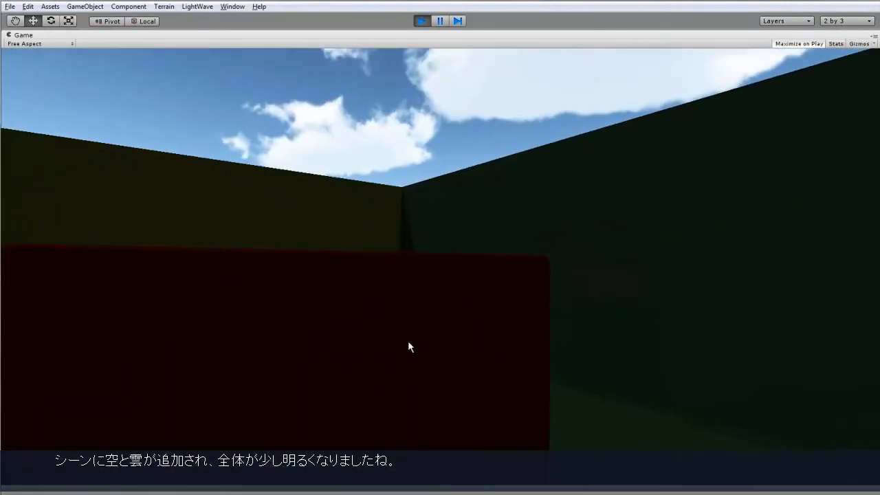
key("s")
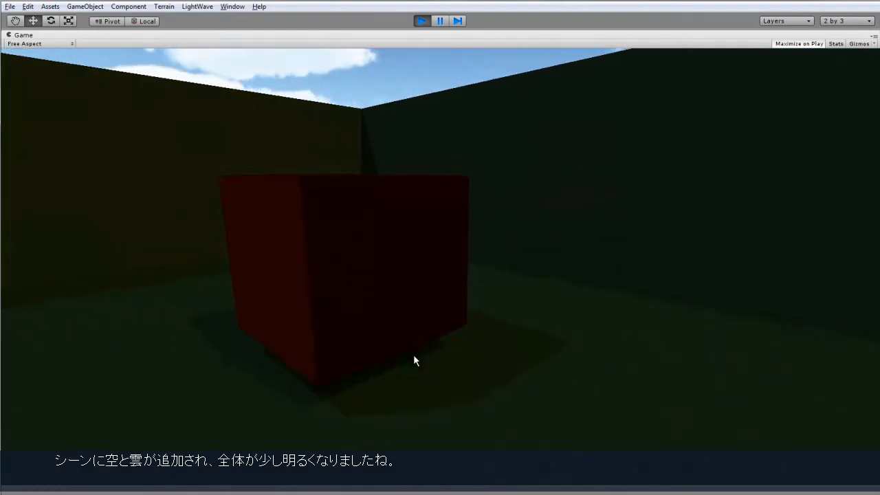
key("a")
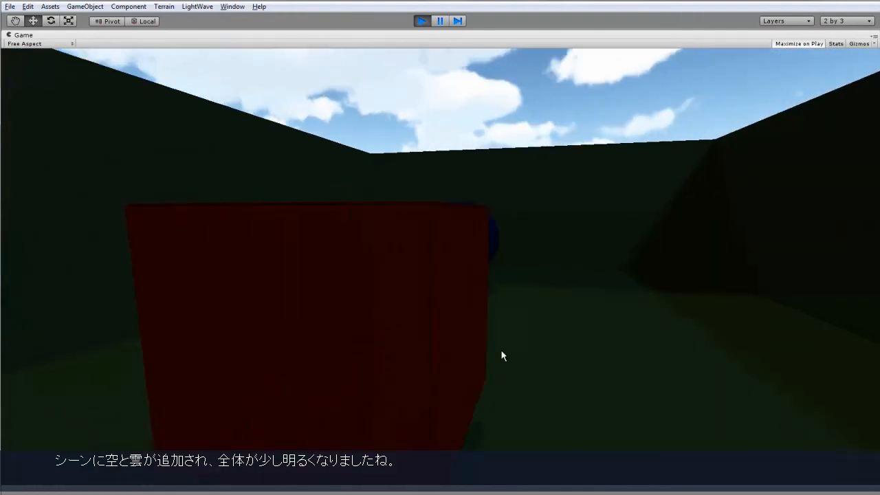
key("w")
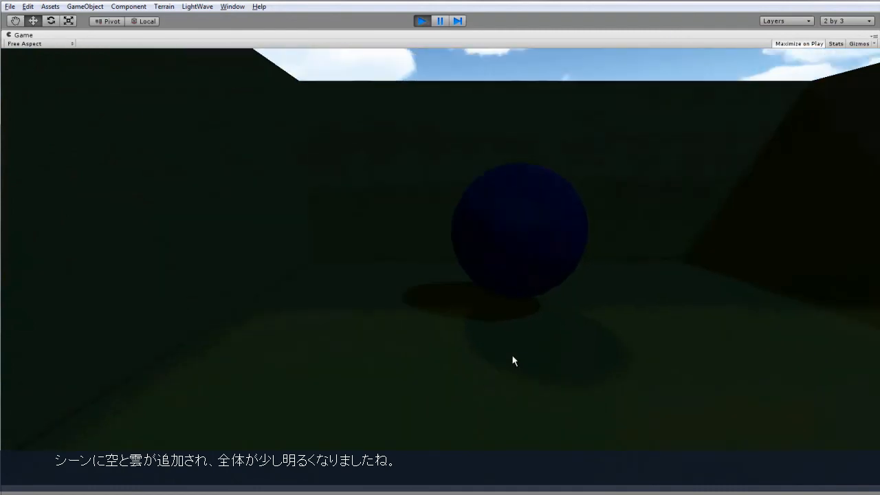
key("d")
key("s")
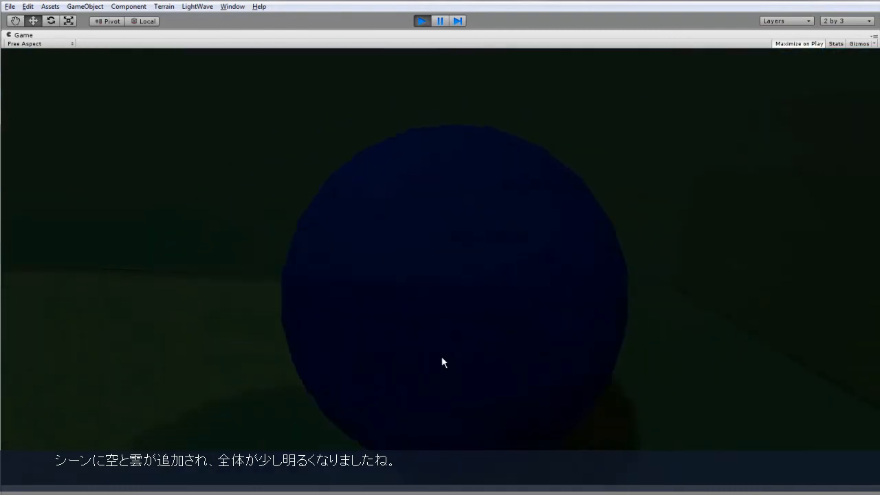
key("a")
key("a")
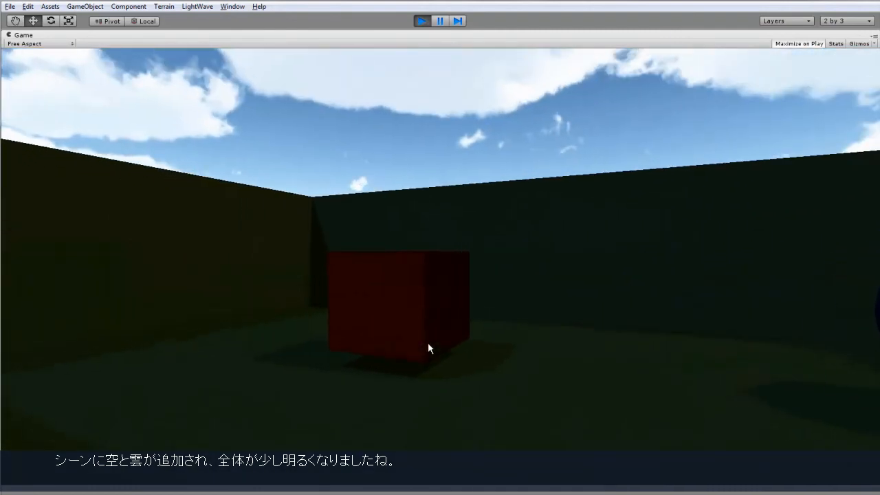
key("w")
key("s")
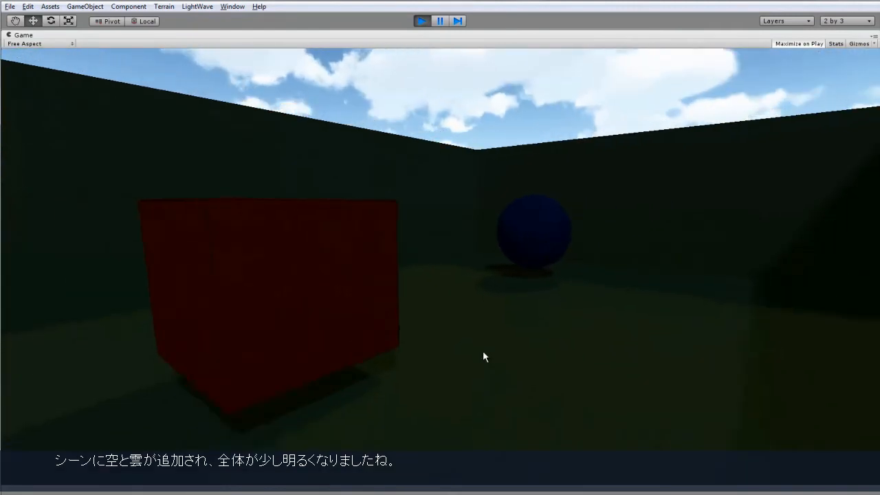
key("w")
key("space")
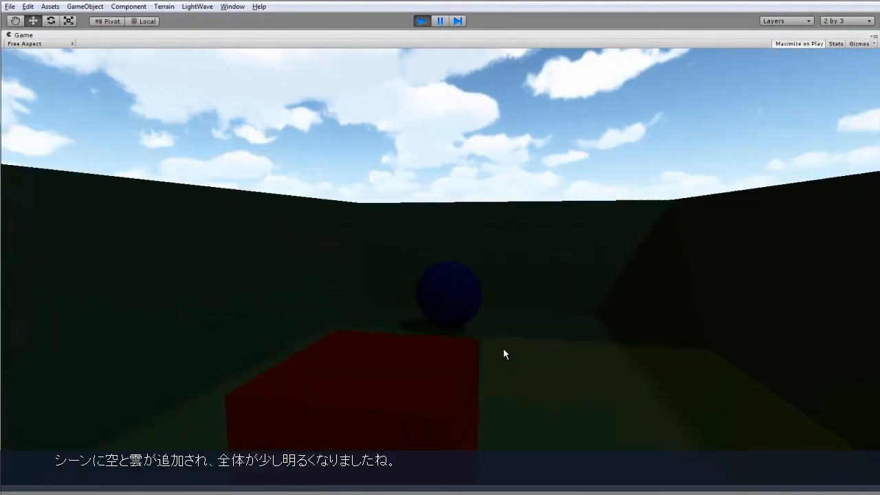
key("space")
key("w")
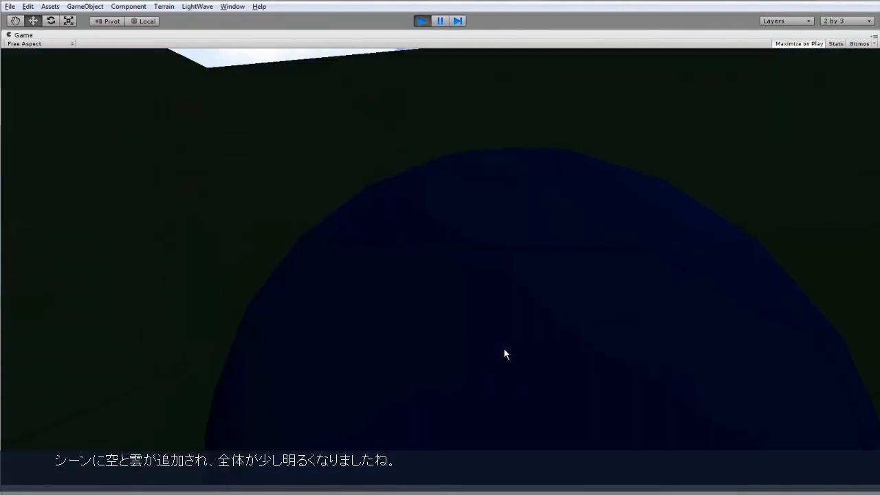
key("a")
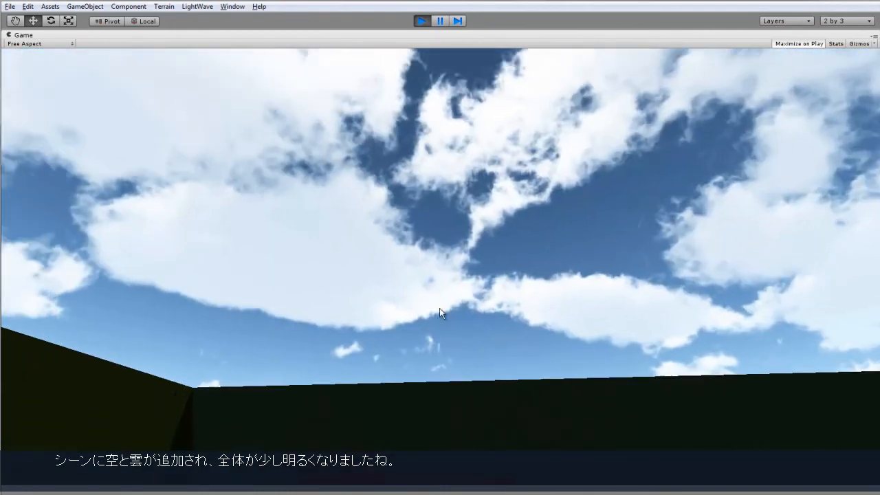
key("ctrl+p")
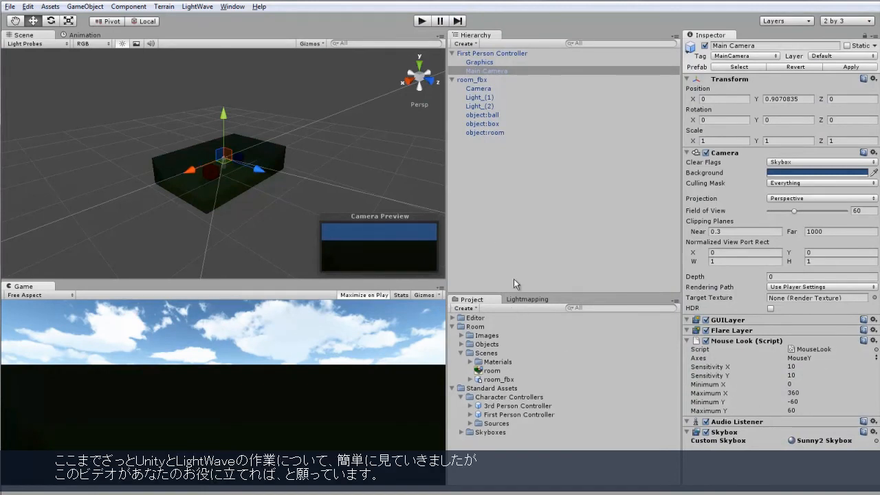
- Collapse First Person Controller and room_fbx, and review the Web Player and PC and Mac Standalone build settings without building
left_click(451, 53)
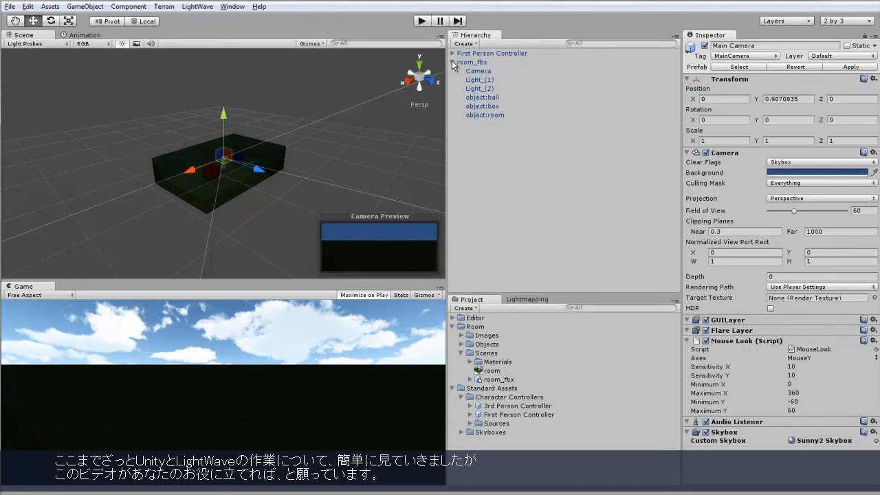
left_click(451, 62)
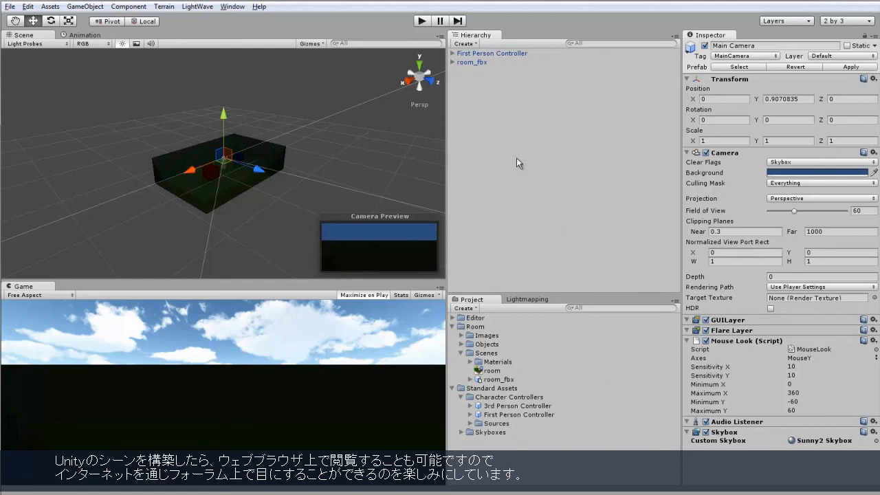
left_click(10, 6)
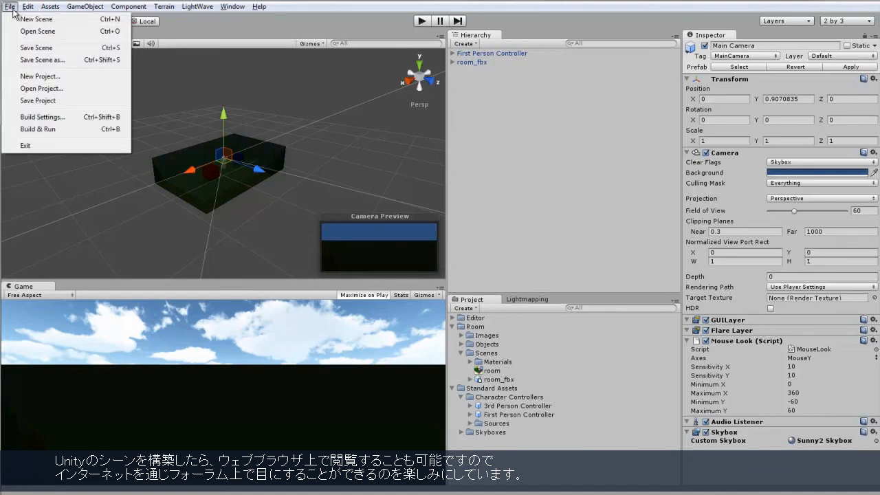
left_click(42, 117)
left_click_drag(176, 3, 437, 68)
left_click(334, 243)
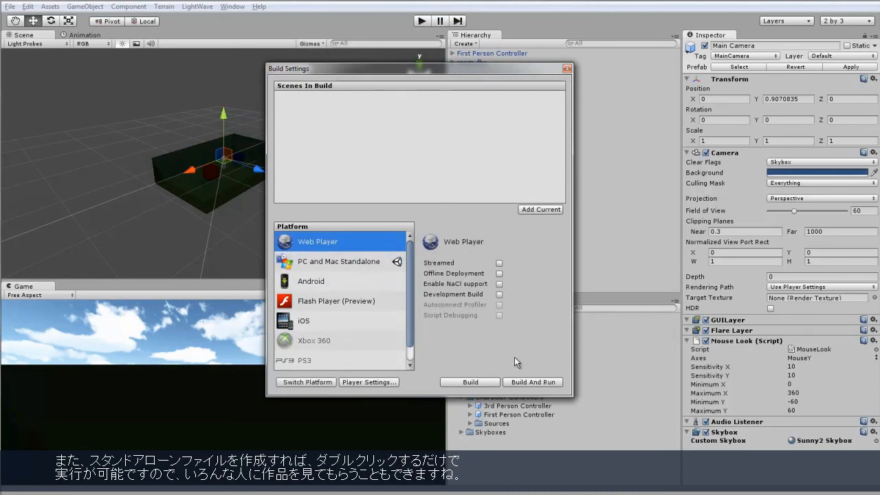
left_click(342, 261)
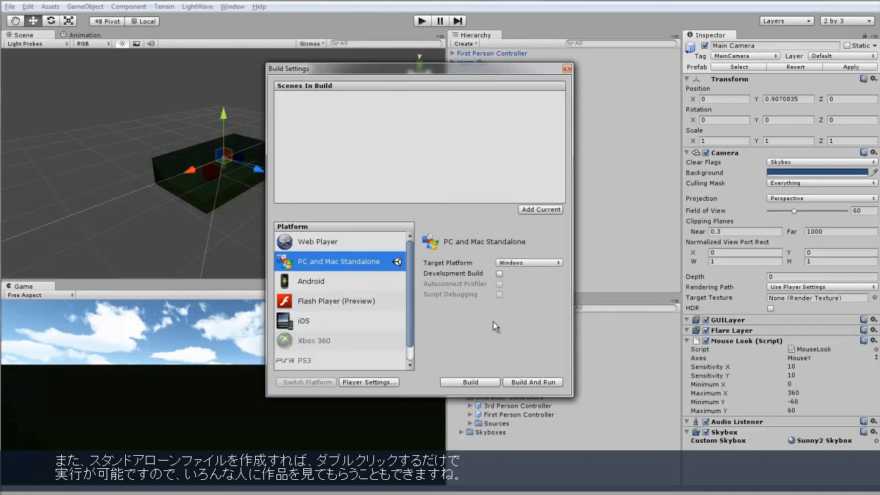
left_click(567, 69)
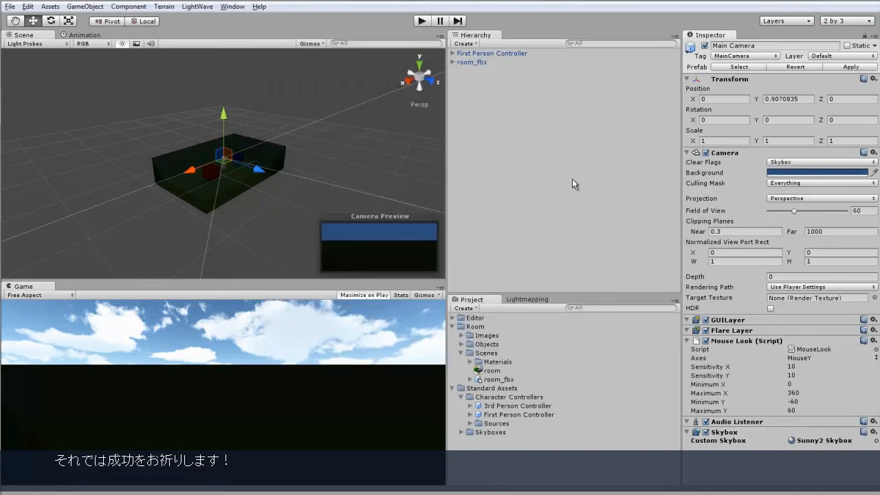